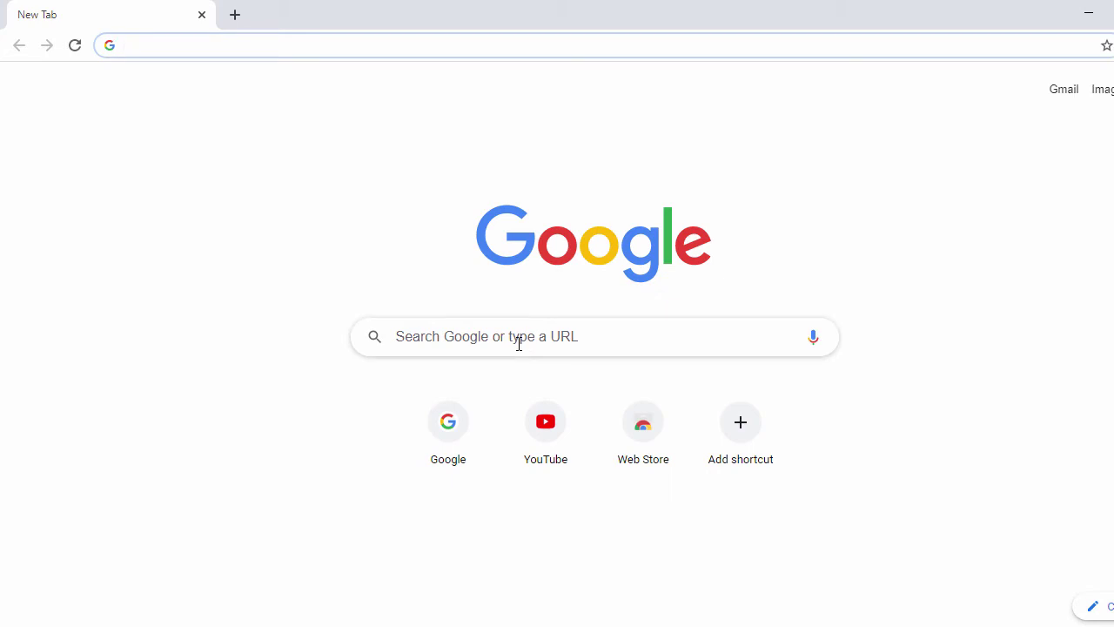
# Search Google for 'python download' by typing 'python do' and picking the suggestion
pyautogui.click(519, 343)
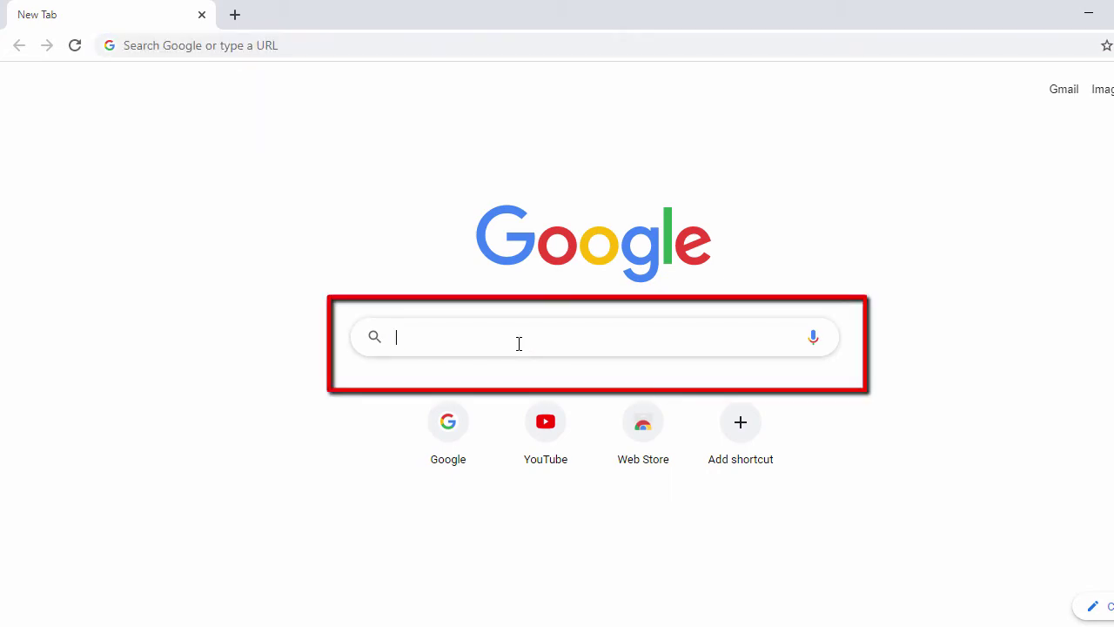
pyautogui.write('python download')
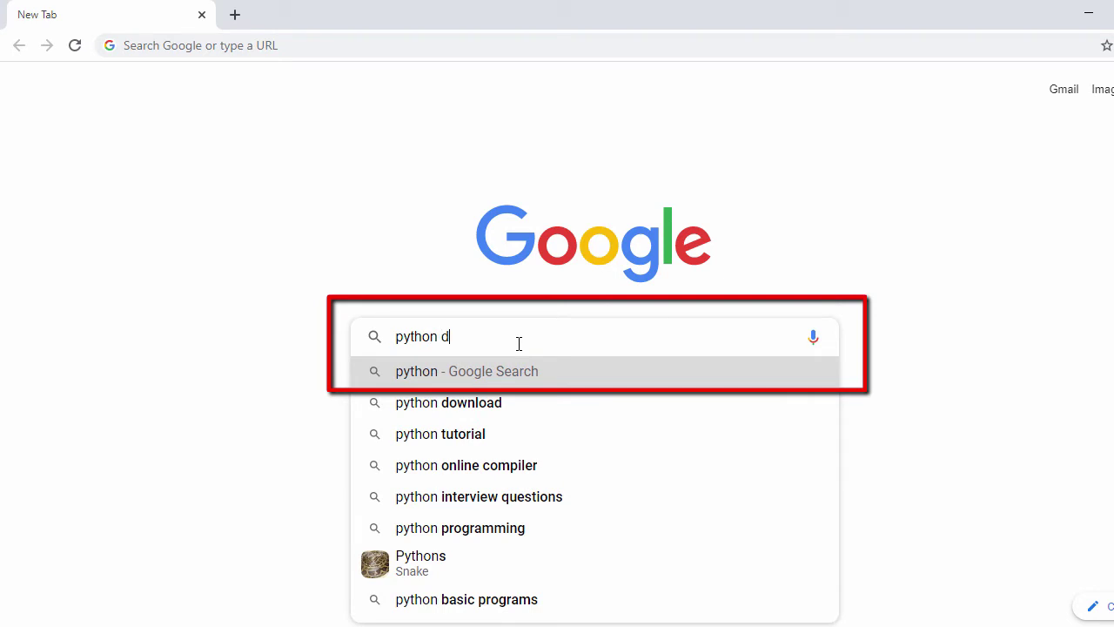
pyautogui.click(484, 406)
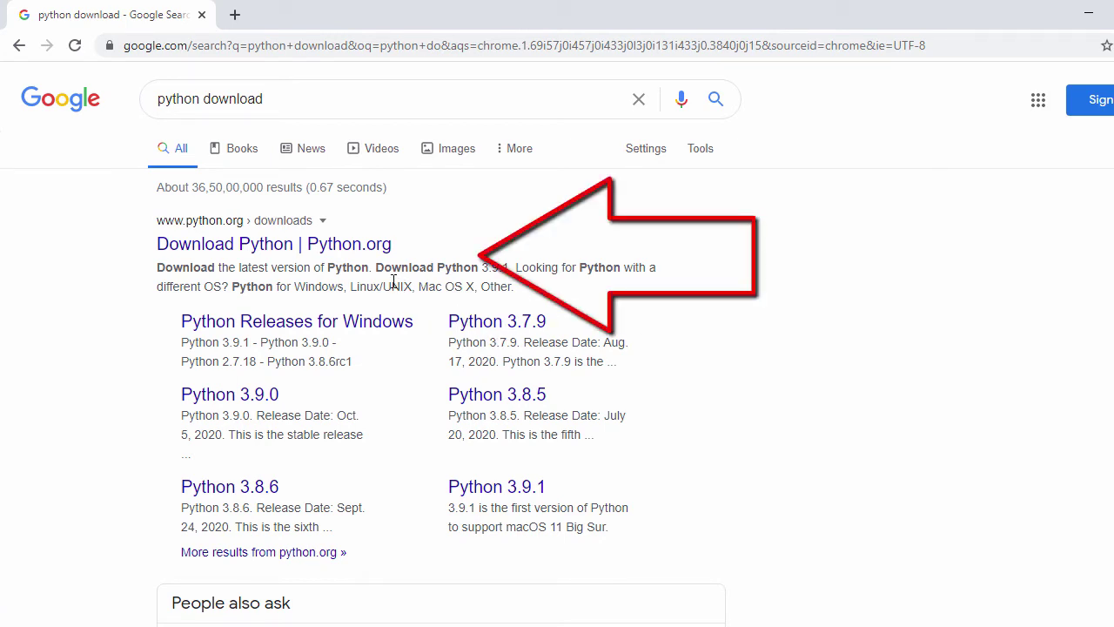
# Open the 'Download Python | Python.org' result to reach the python.org Downloads page
pyautogui.click(363, 247)
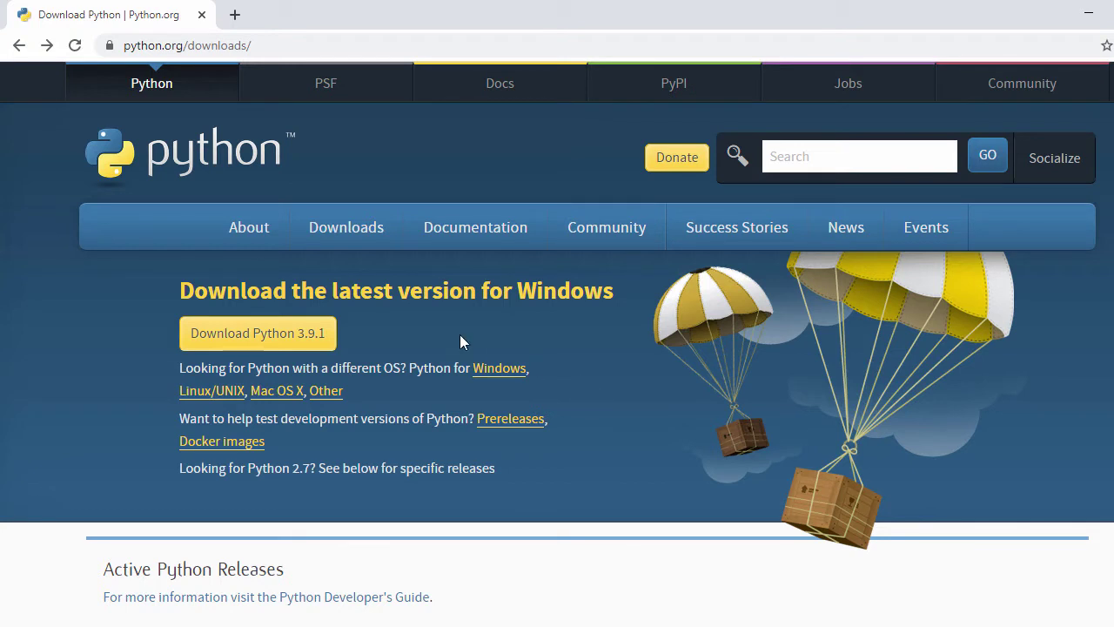
pyautogui.moveTo(356, 237)
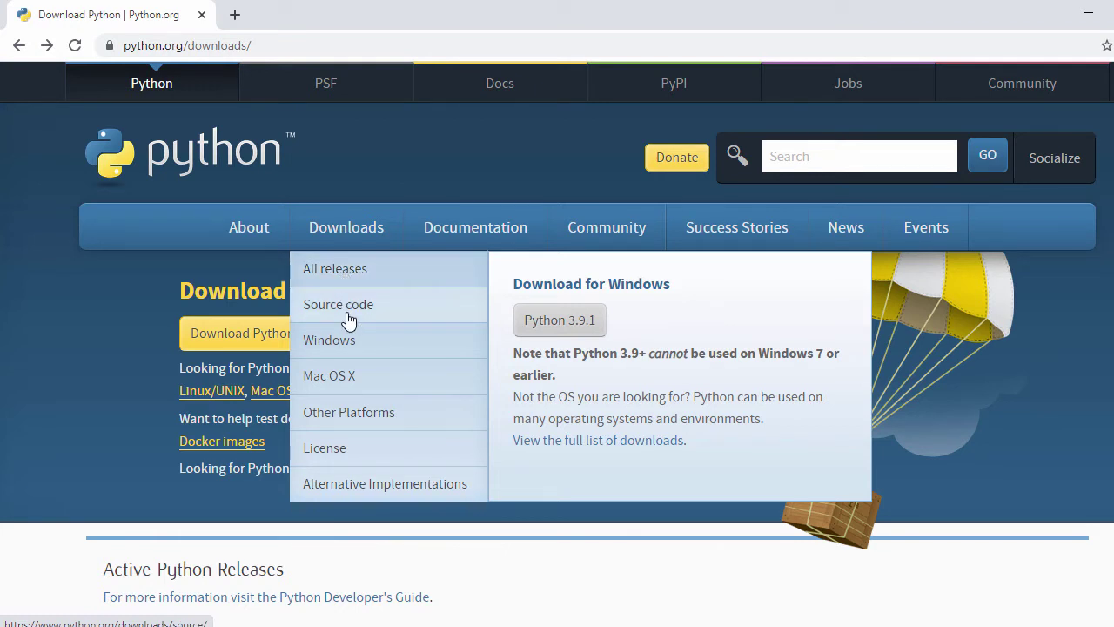
# From Python Releases for Windows, download the Python 3.7.9 Windows x86-64 executable installer
pyautogui.click(348, 351)
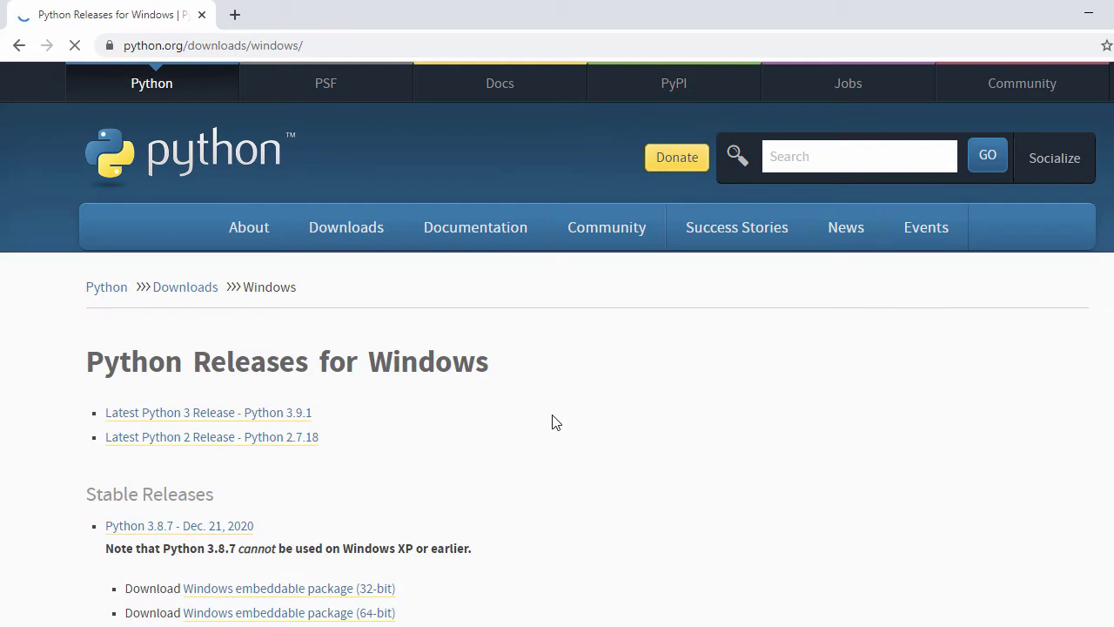
pyautogui.scroll(-1, 549, 390)
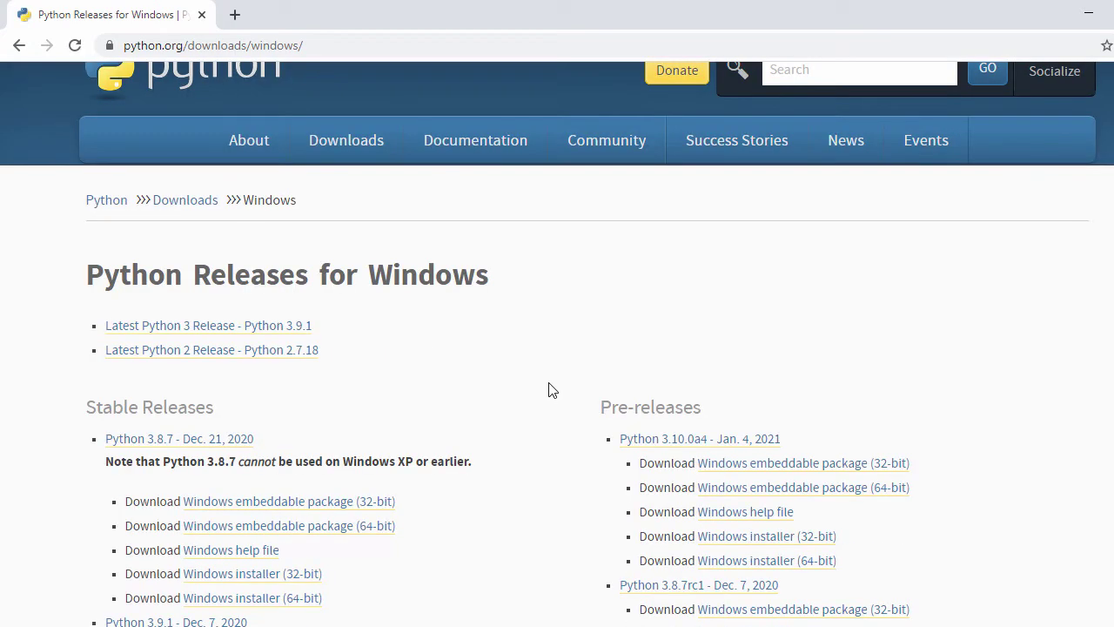
pyautogui.scroll(-1, 548, 390)
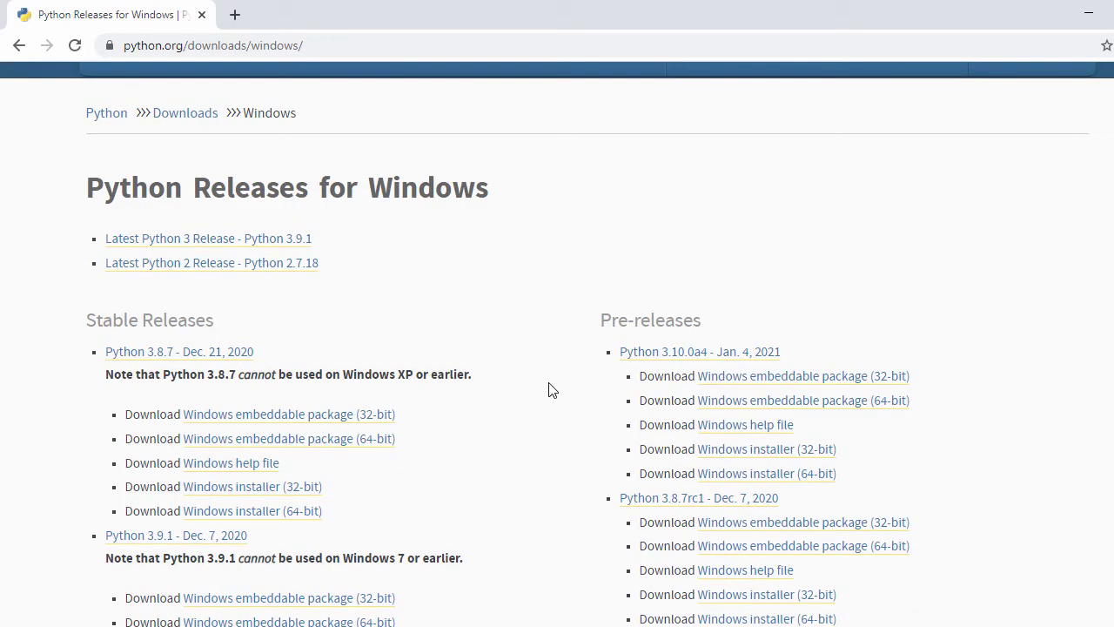
pyautogui.scroll(-1, 548, 390)
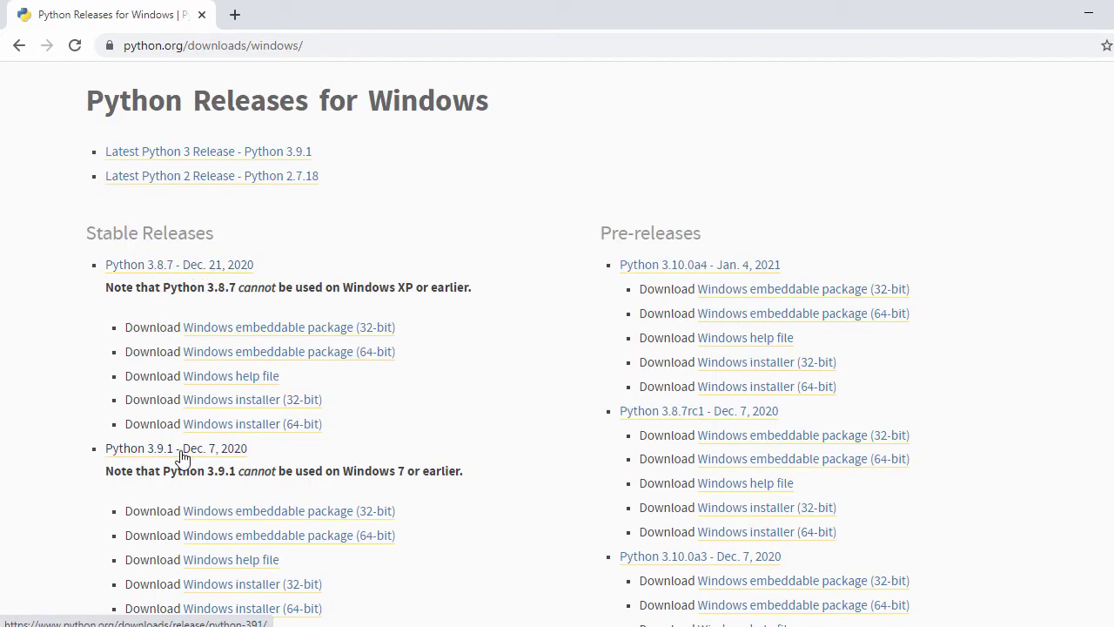
pyautogui.scroll(-3, 182, 457)
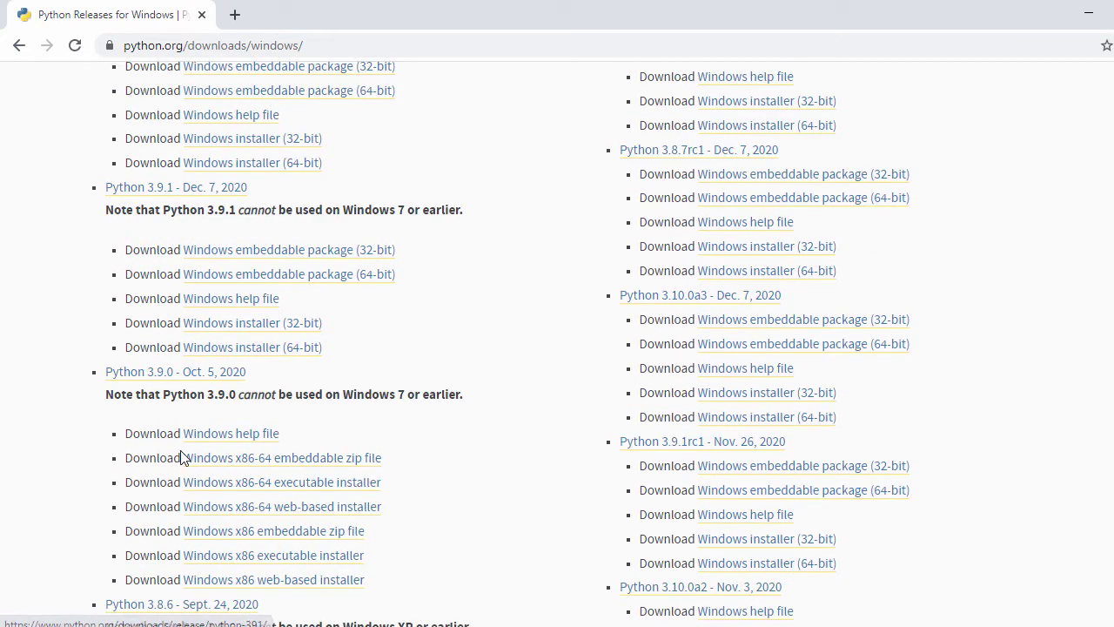
pyautogui.scroll(-6, 181, 452)
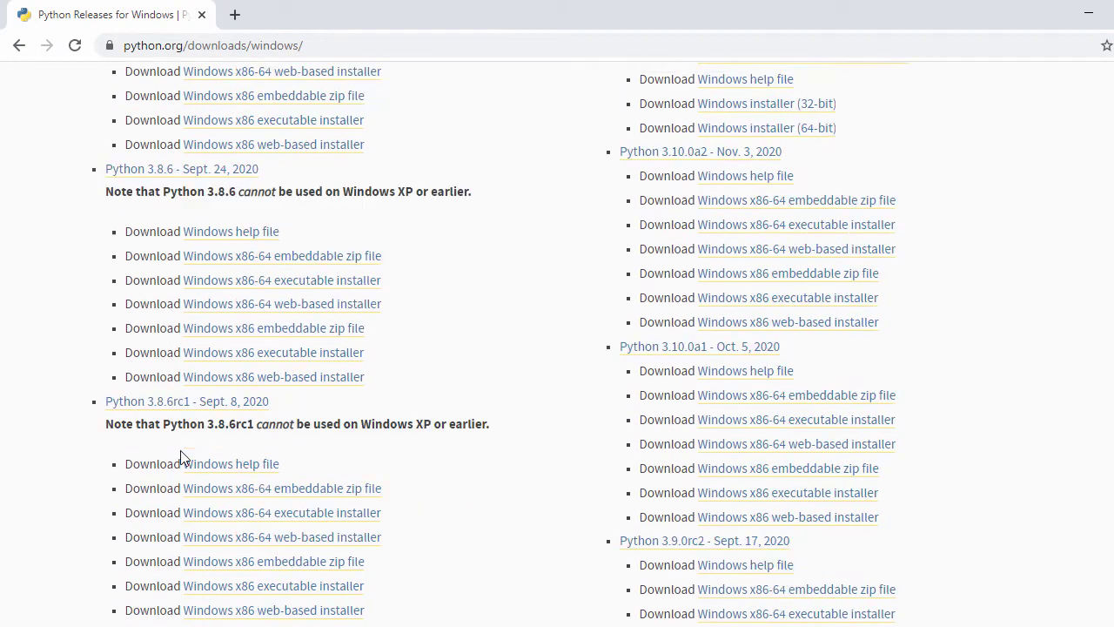
pyautogui.scroll(-3, 182, 457)
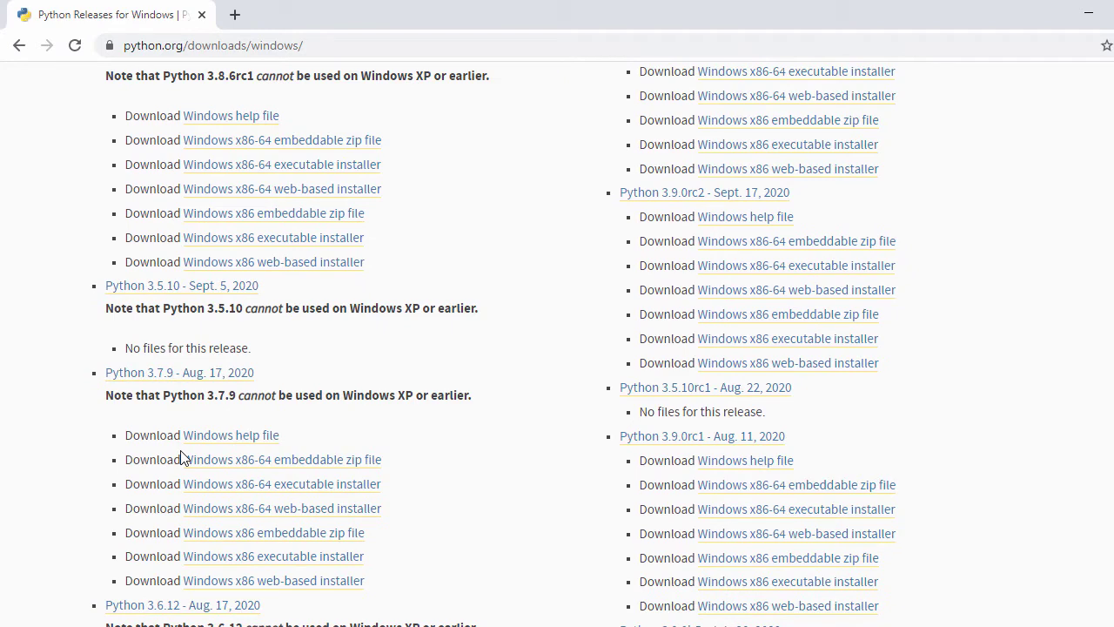
pyautogui.scroll(-1, 182, 452)
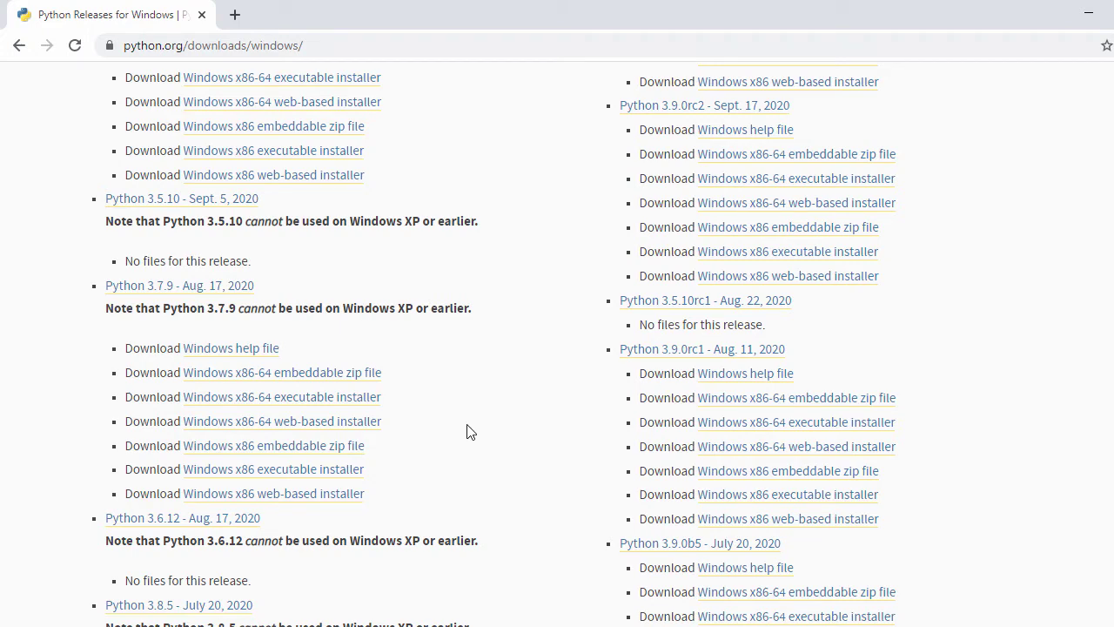
pyautogui.scroll(-1, 466, 432)
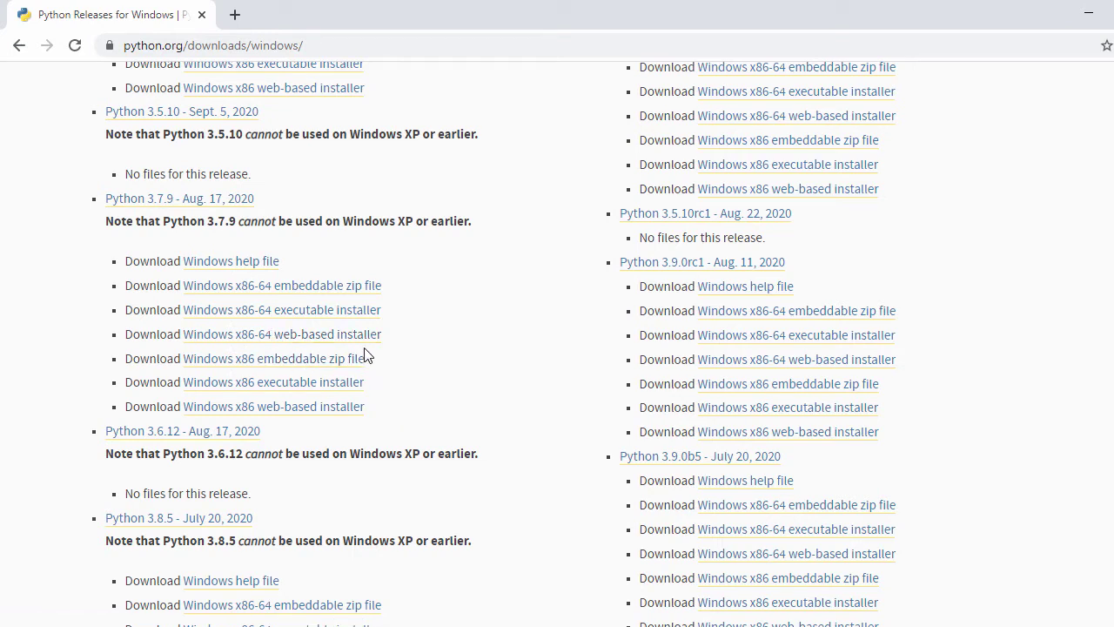
pyautogui.click(344, 315)
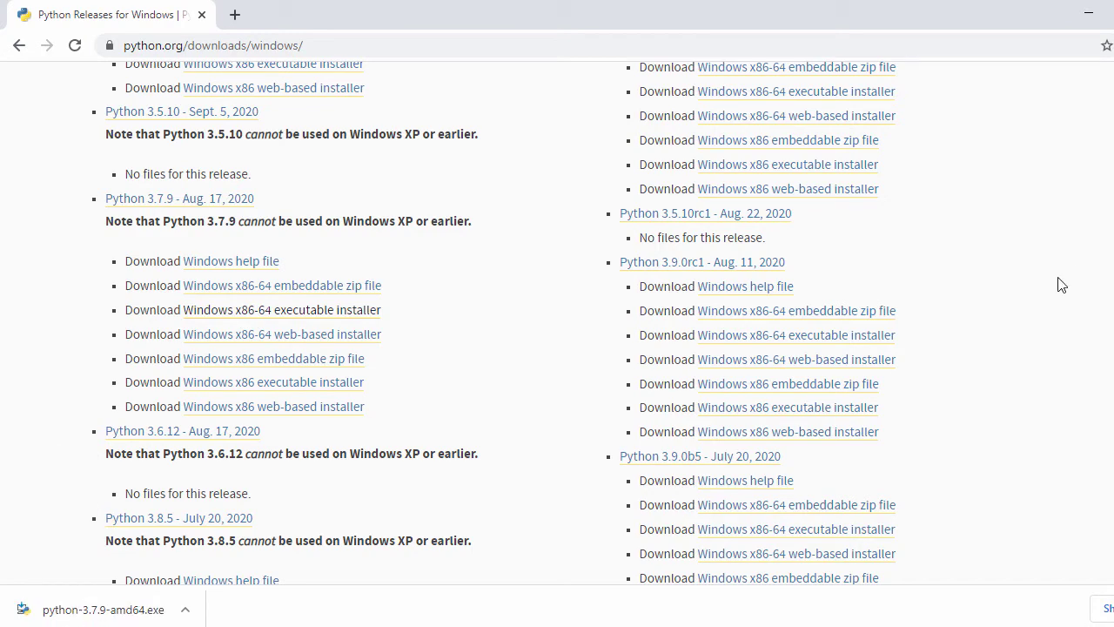
pyautogui.click(1086, 15)
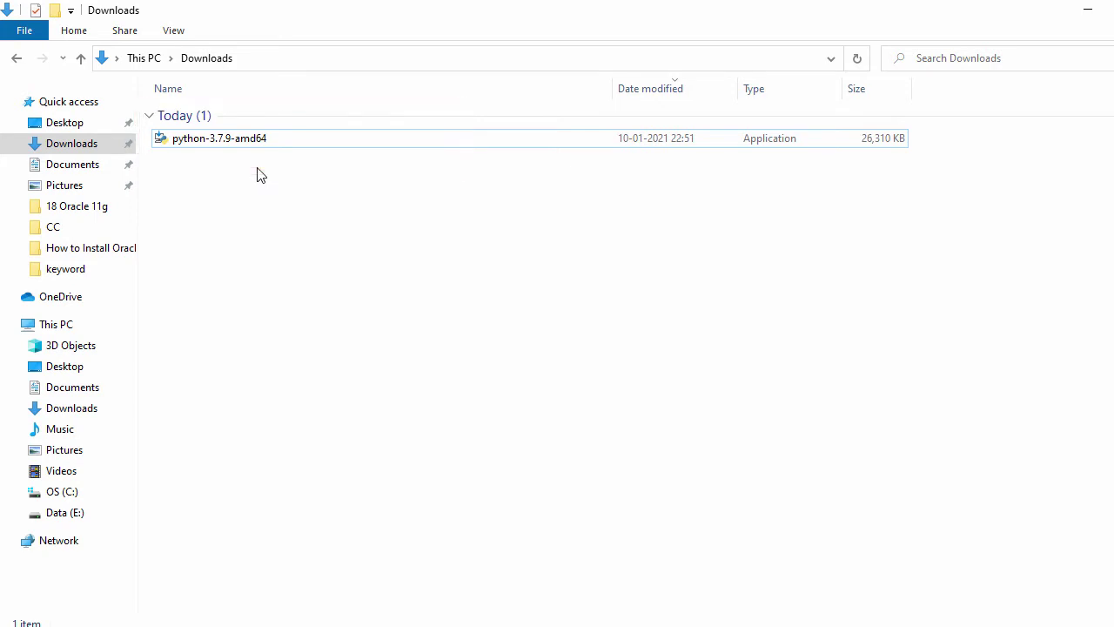
# Run python-3.7.9-amd64 from the Downloads folder to start Python 3.7.9 setup
pyautogui.doubleClick(242, 140)
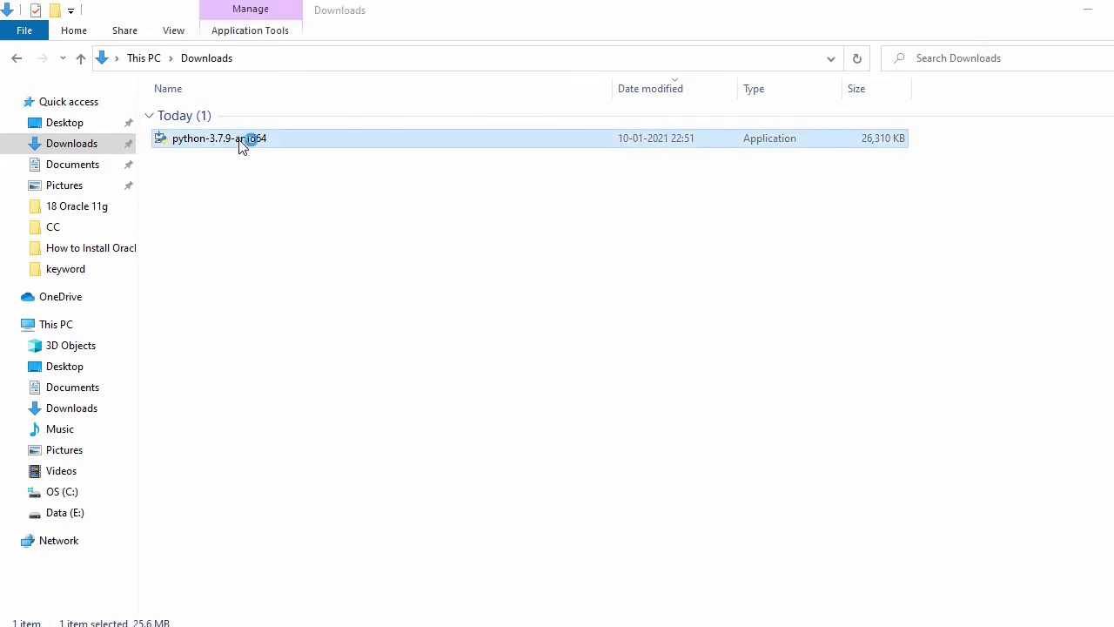
pyautogui.click(1088, 15)
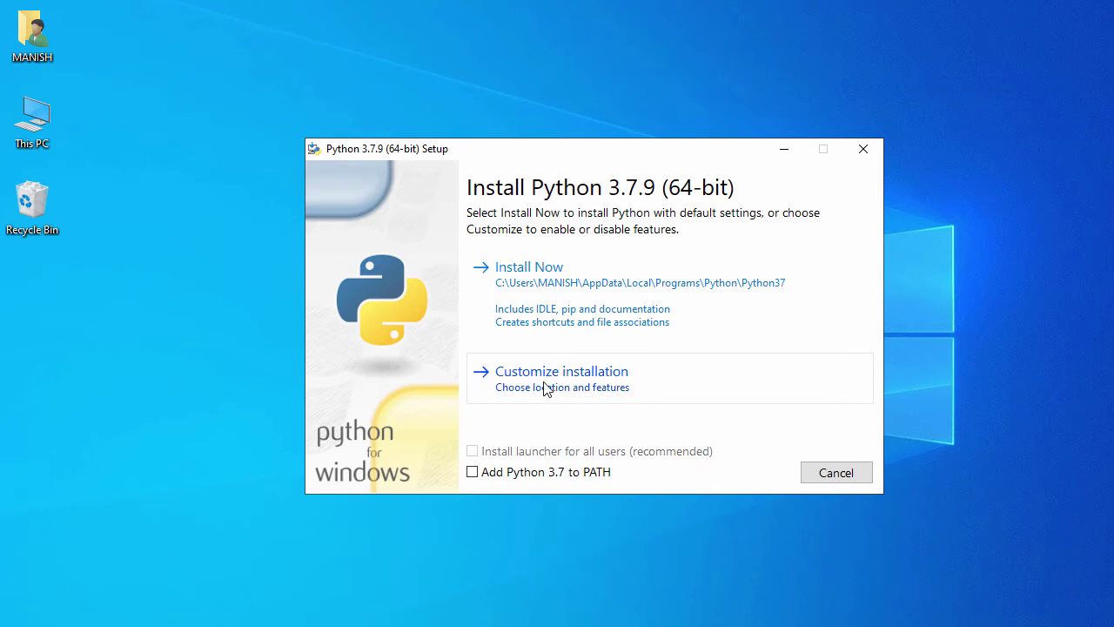
# Enable 'Add Python 3.7 to PATH' and choose a customized installation
pyautogui.click(473, 475)
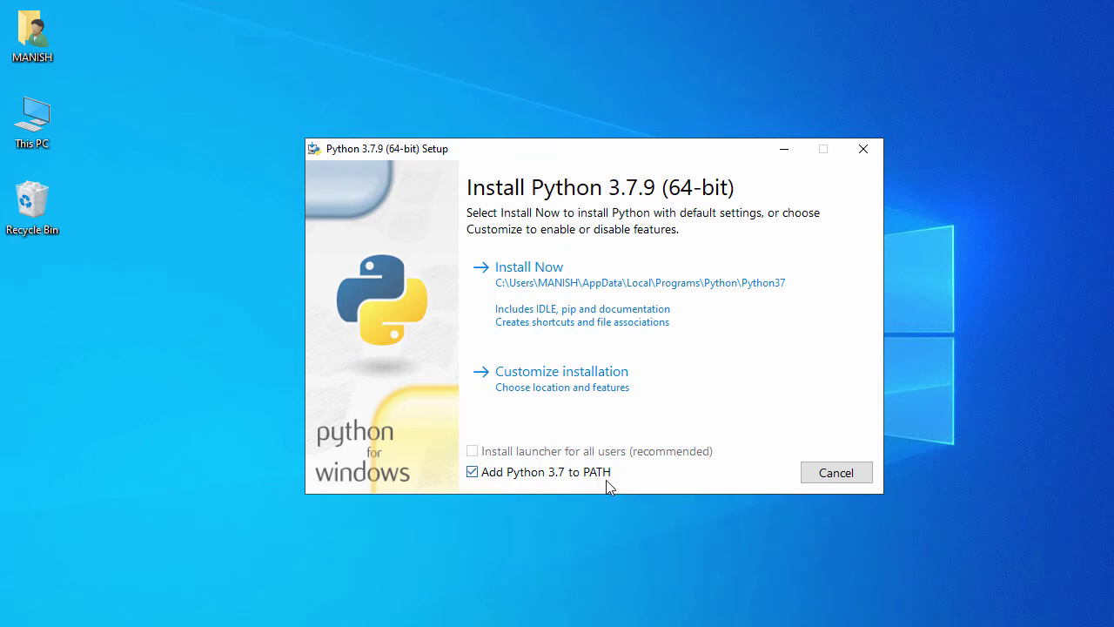
pyautogui.click(562, 387)
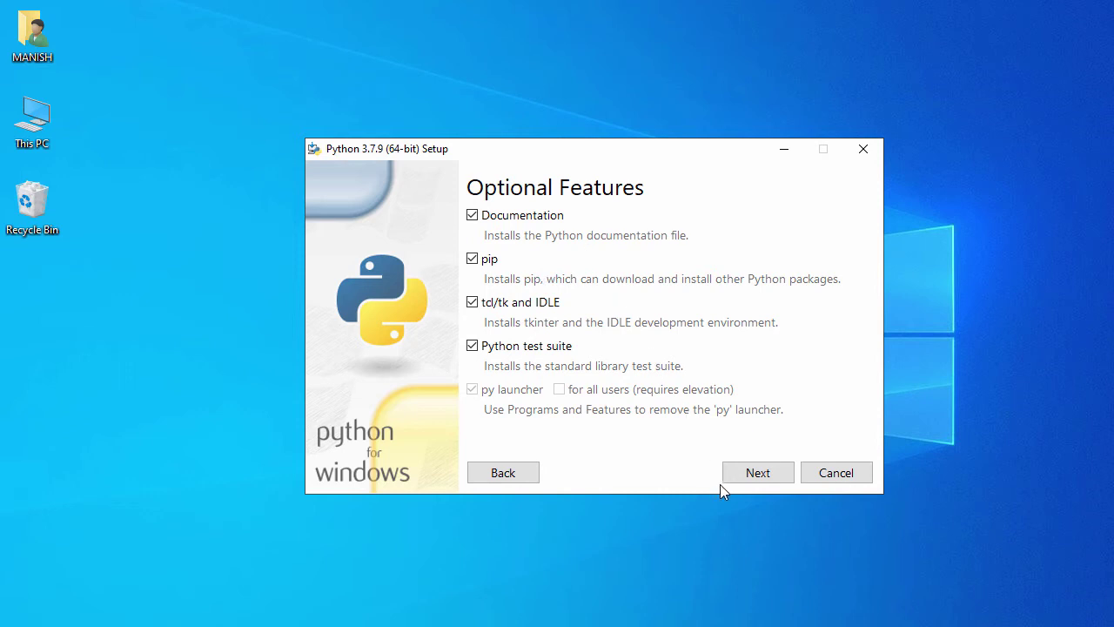
# Install Python 3.7.9 for all users into C:\Program Files\Python37
pyautogui.click(754, 475)
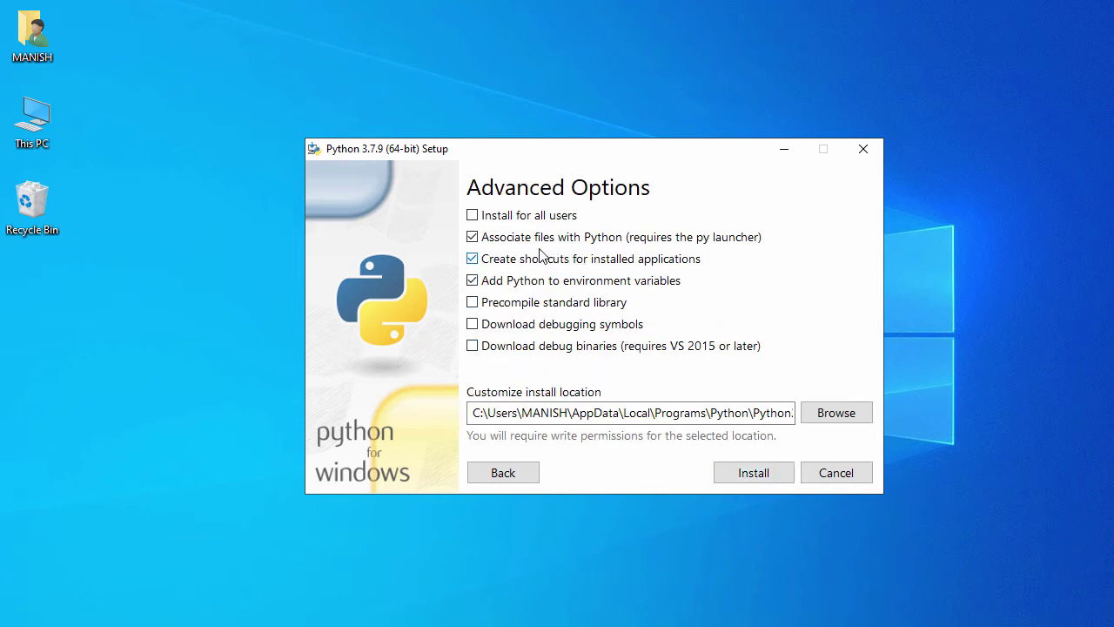
pyautogui.click(497, 224)
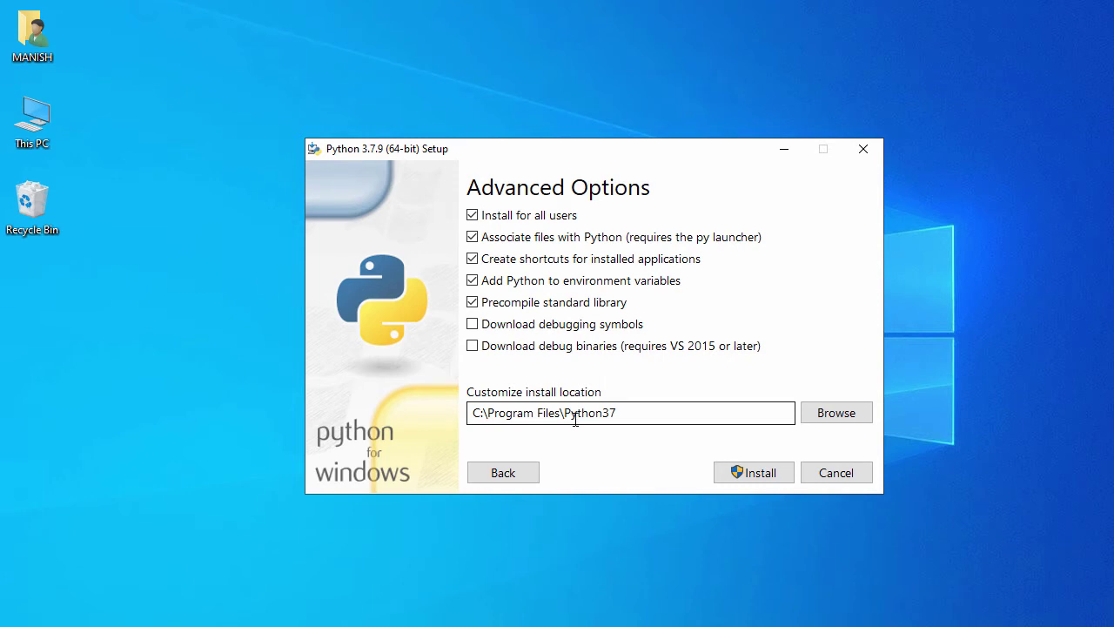
pyautogui.moveTo(631, 414); pyautogui.dragTo(526, 427)
pyautogui.moveTo(465, 428); pyautogui.dragTo(464, 429)
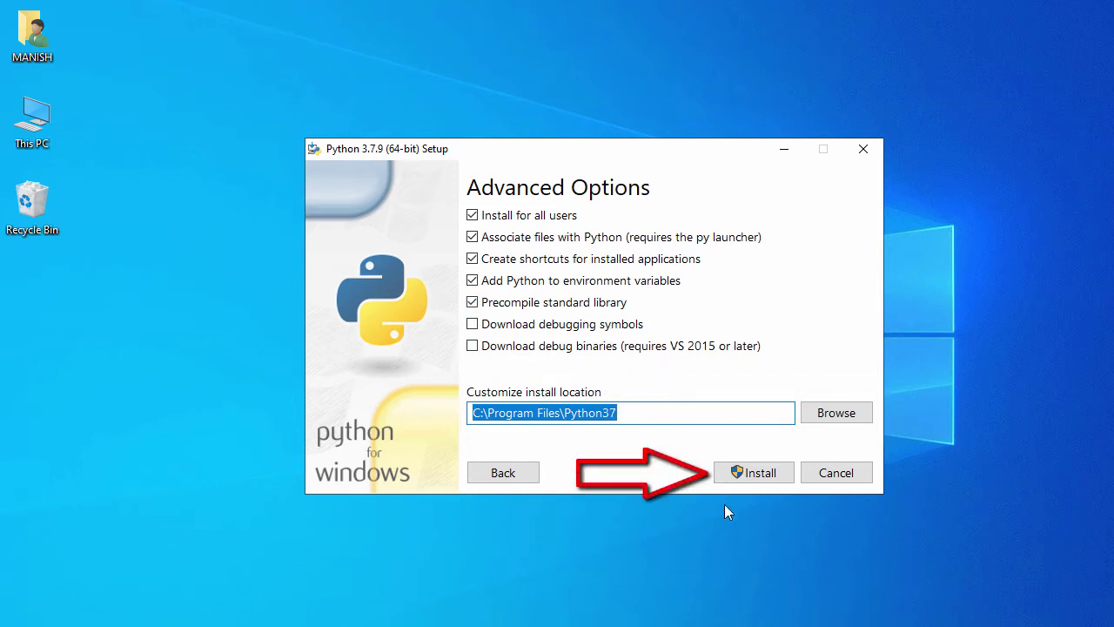
pyautogui.click(745, 477)
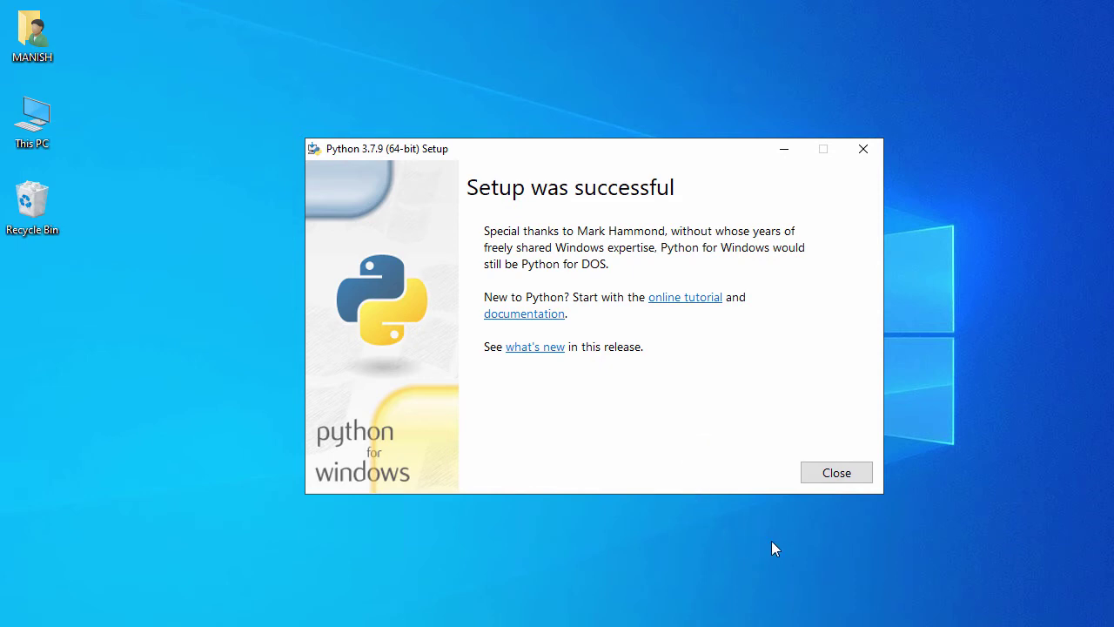
# Close setup and launch IDLE (Python 3.7 64-bit) from the Start menu's Recently added list
pyautogui.click(834, 473)
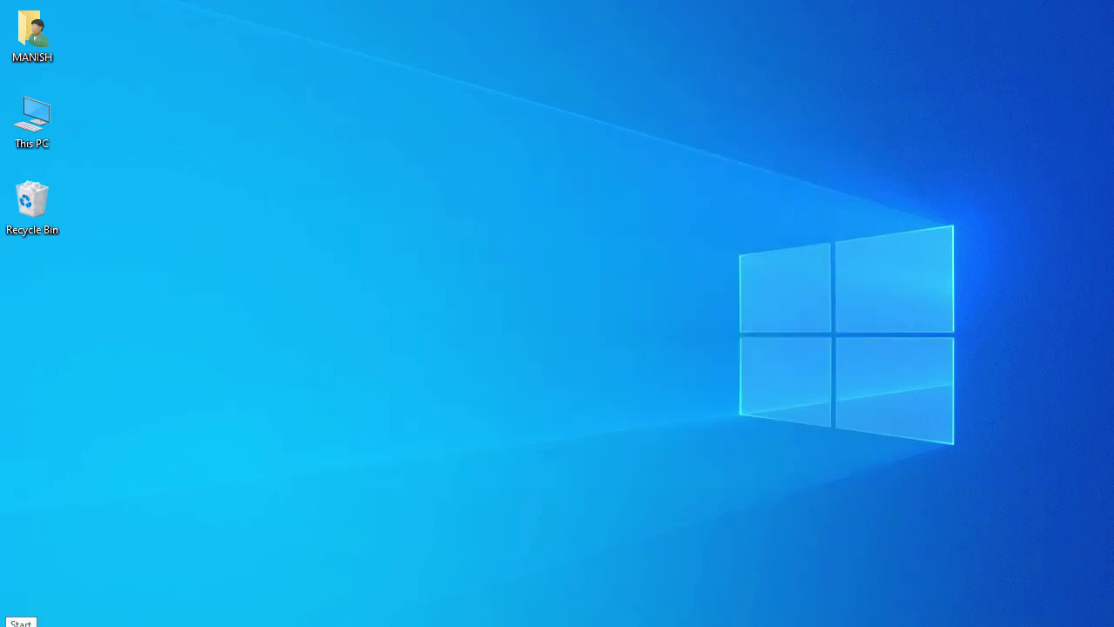
pyautogui.click(19, 621)
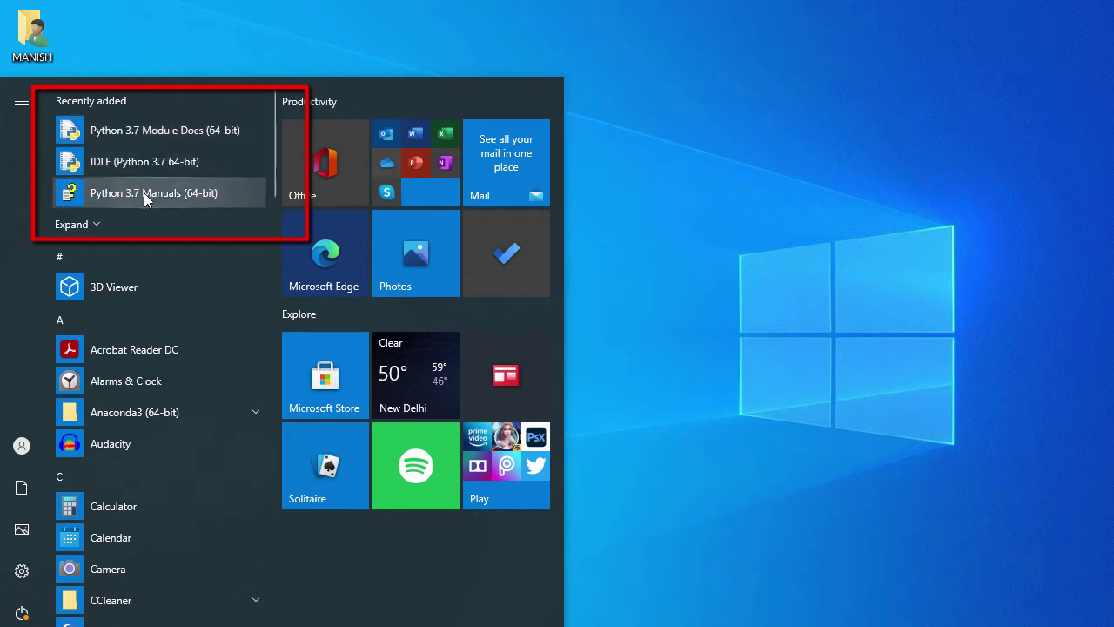
pyautogui.click(91, 226)
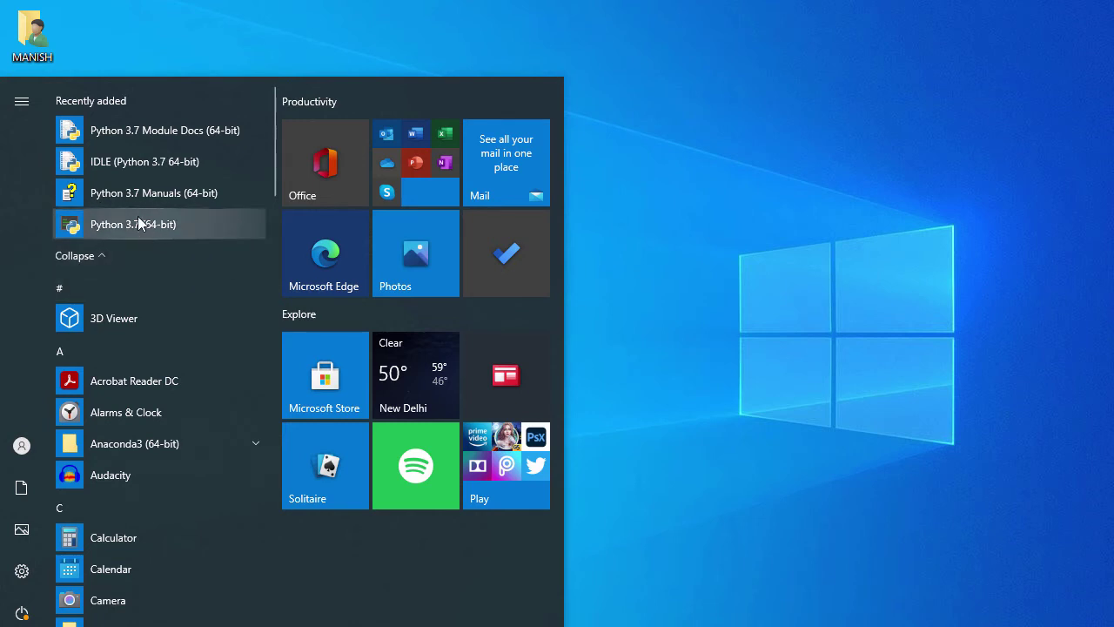
pyautogui.click(142, 165)
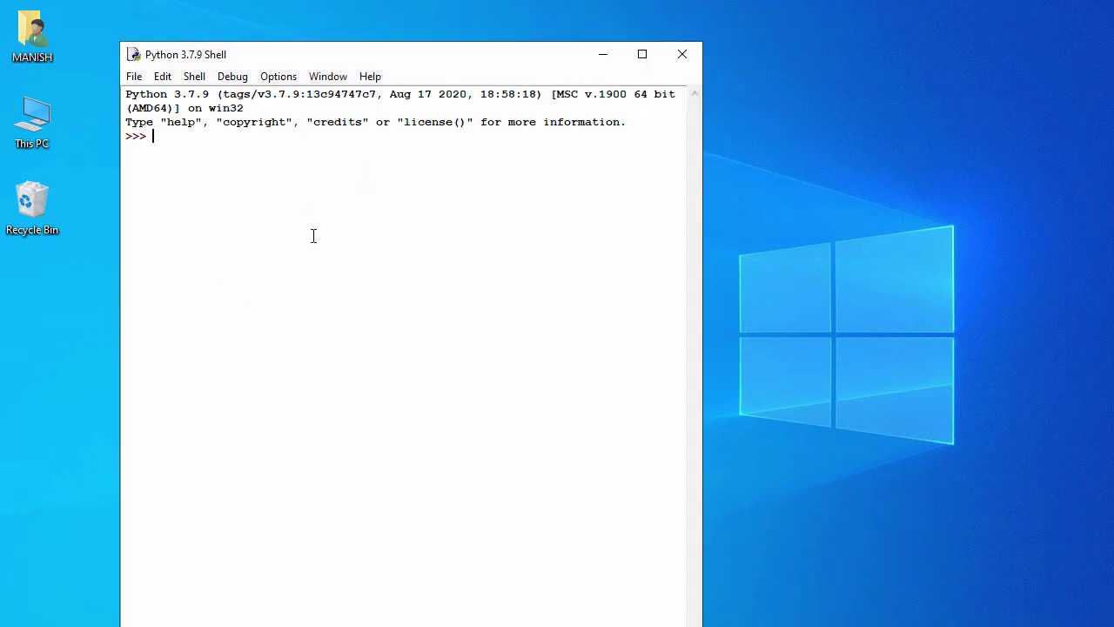
# Set IDLE's font to bold Courier New size 20 and maximize the shell window
pyautogui.click(279, 78)
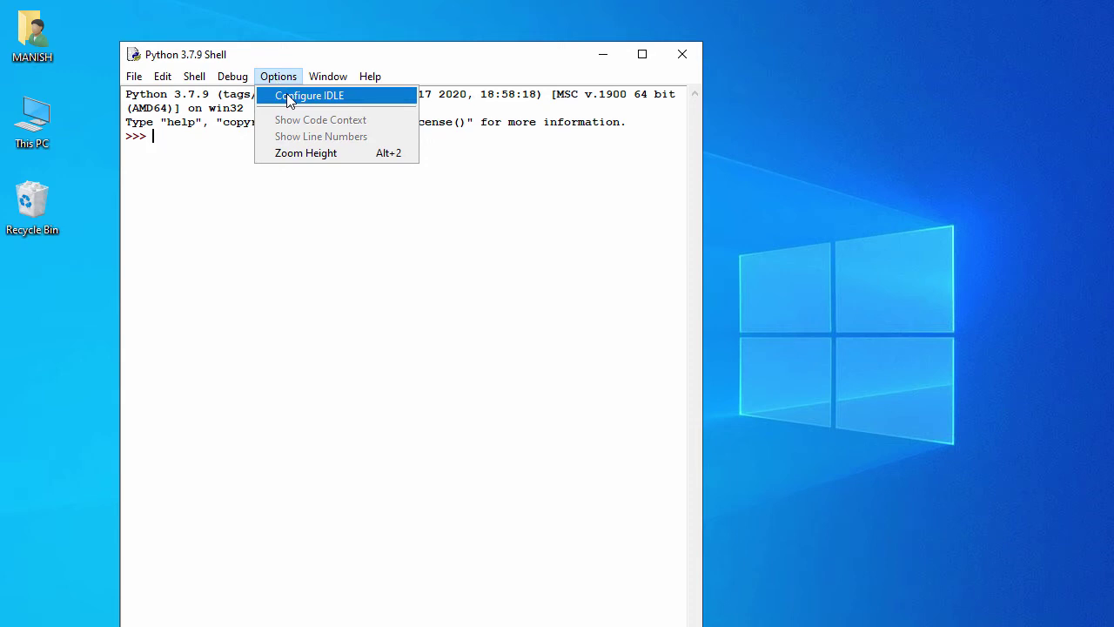
pyautogui.click(290, 98)
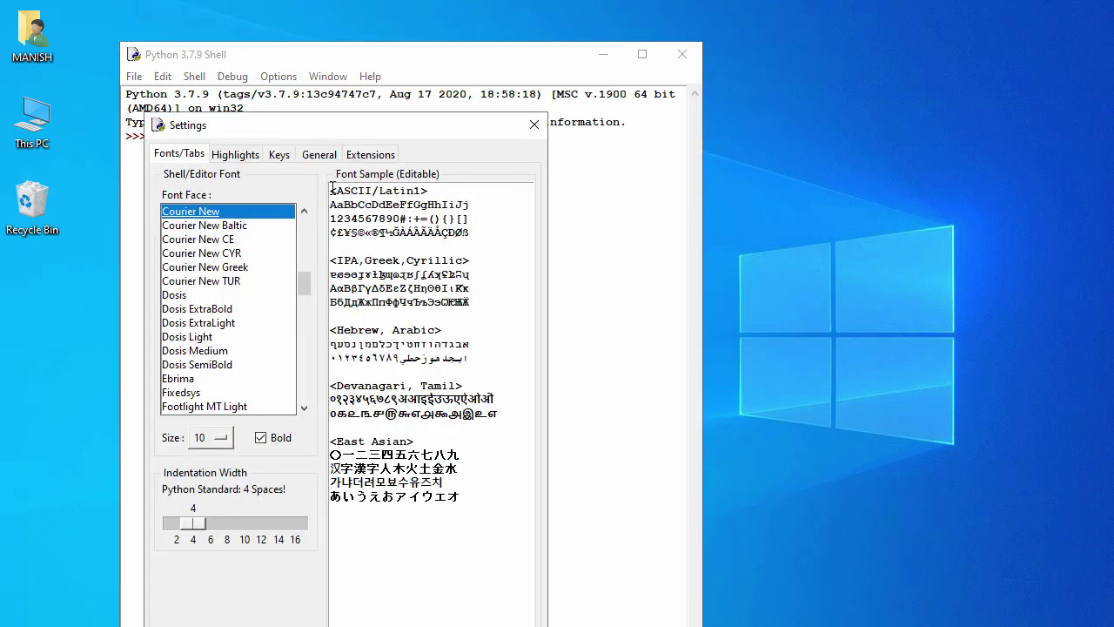
pyautogui.click(219, 440)
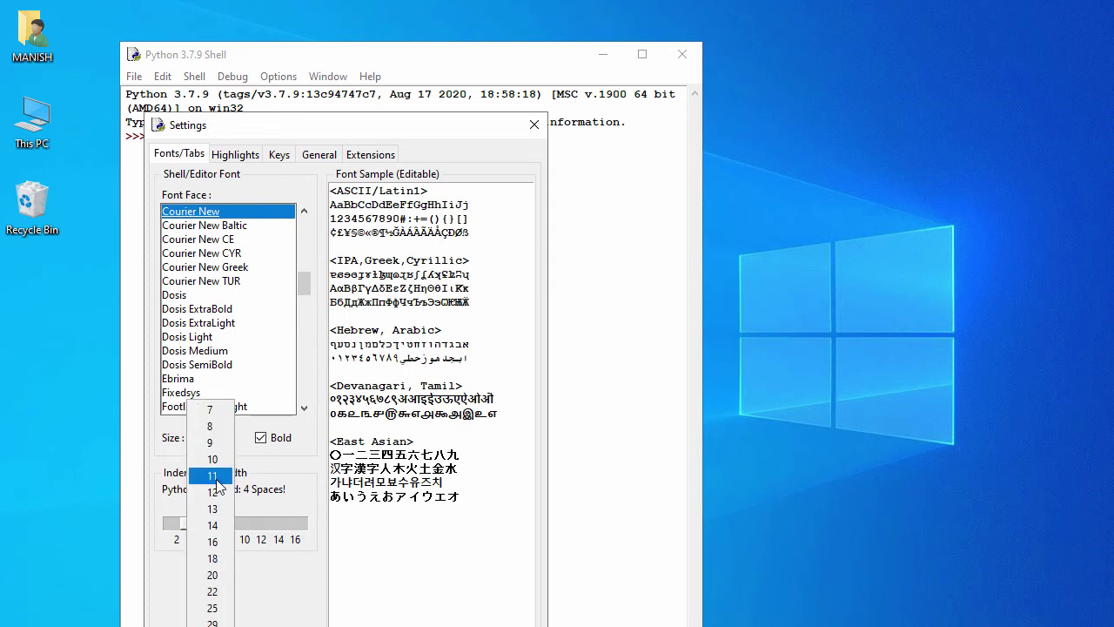
pyautogui.click(211, 576)
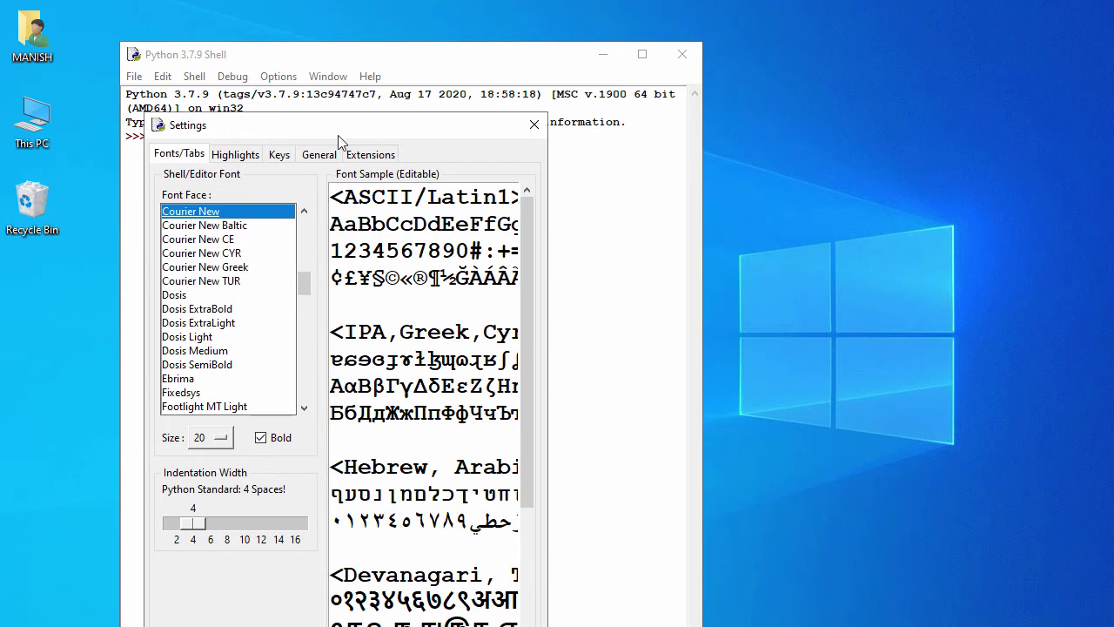
pyautogui.moveTo(346, 125); pyautogui.dragTo(355, 44)
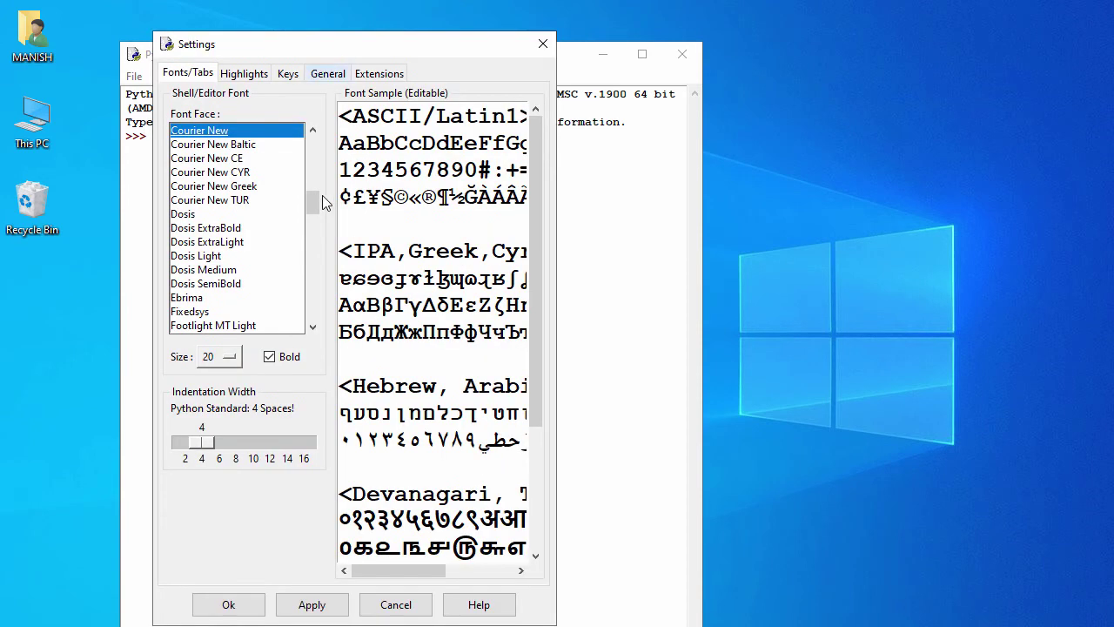
pyautogui.click(273, 361)
pyautogui.click(273, 361)
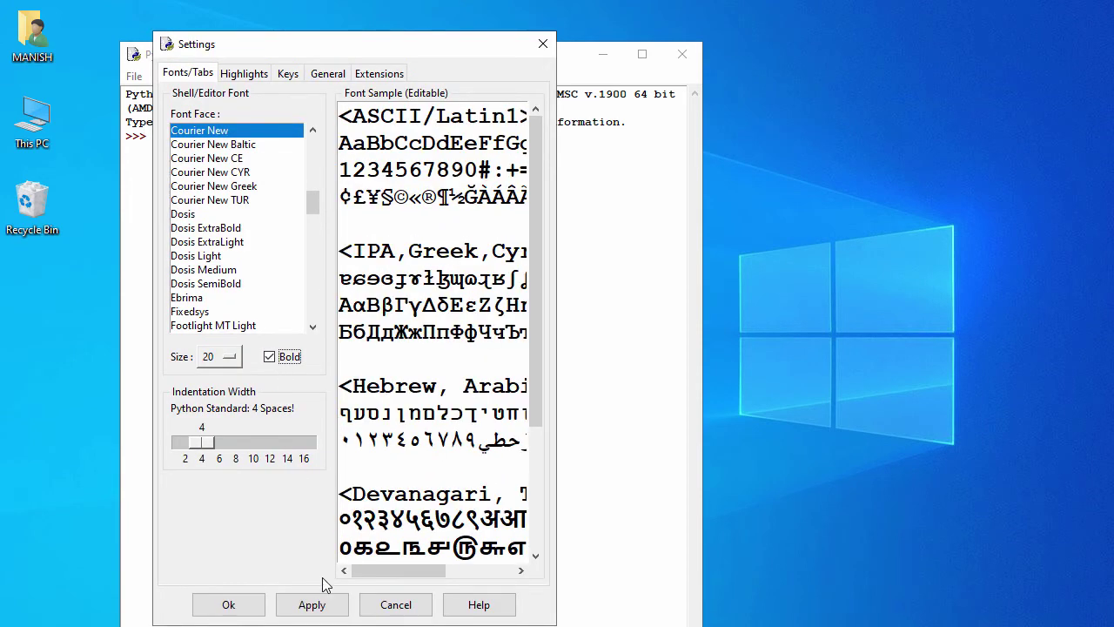
pyautogui.click(303, 604)
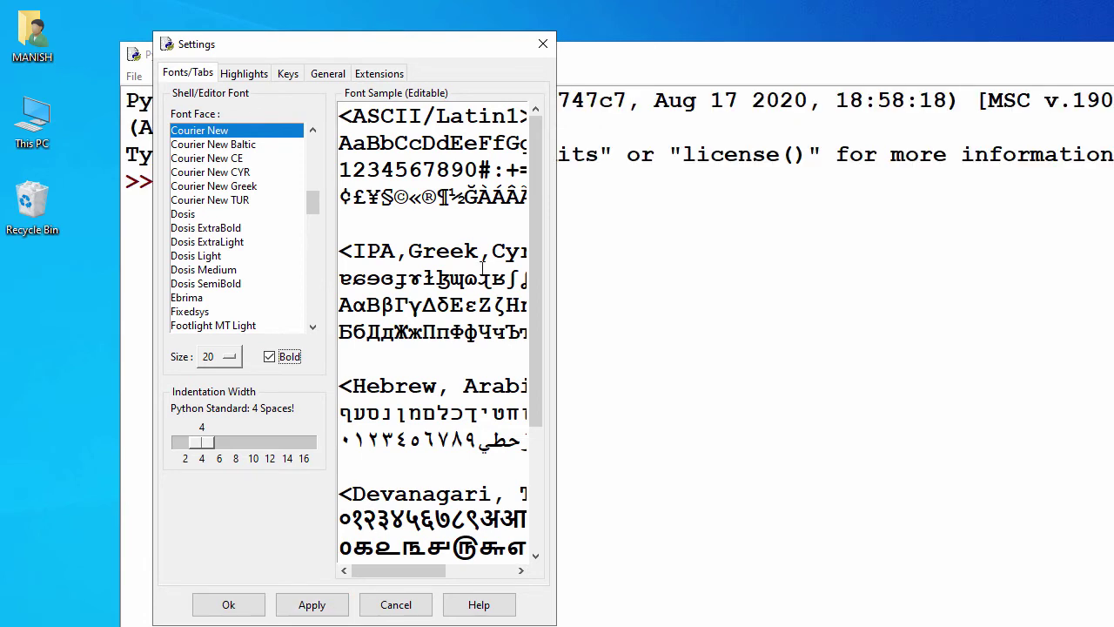
pyautogui.click(253, 607)
pyautogui.doubleClick(546, 61)
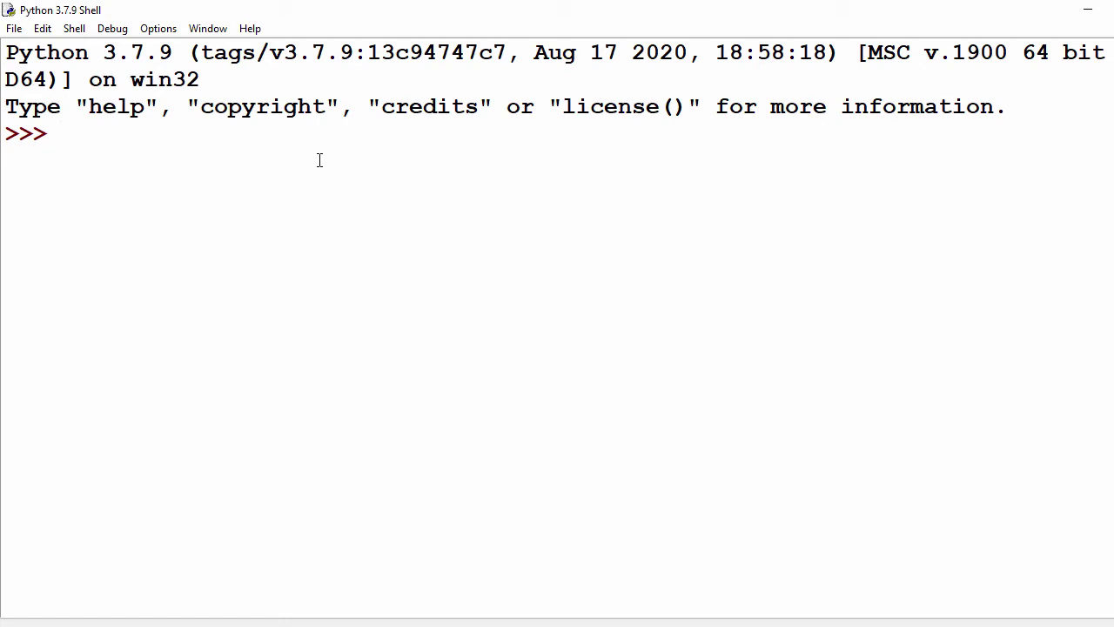
# Run print("Welcome to Python") at the shell prompt to output Welcome to Python
pyautogui.write('pri')
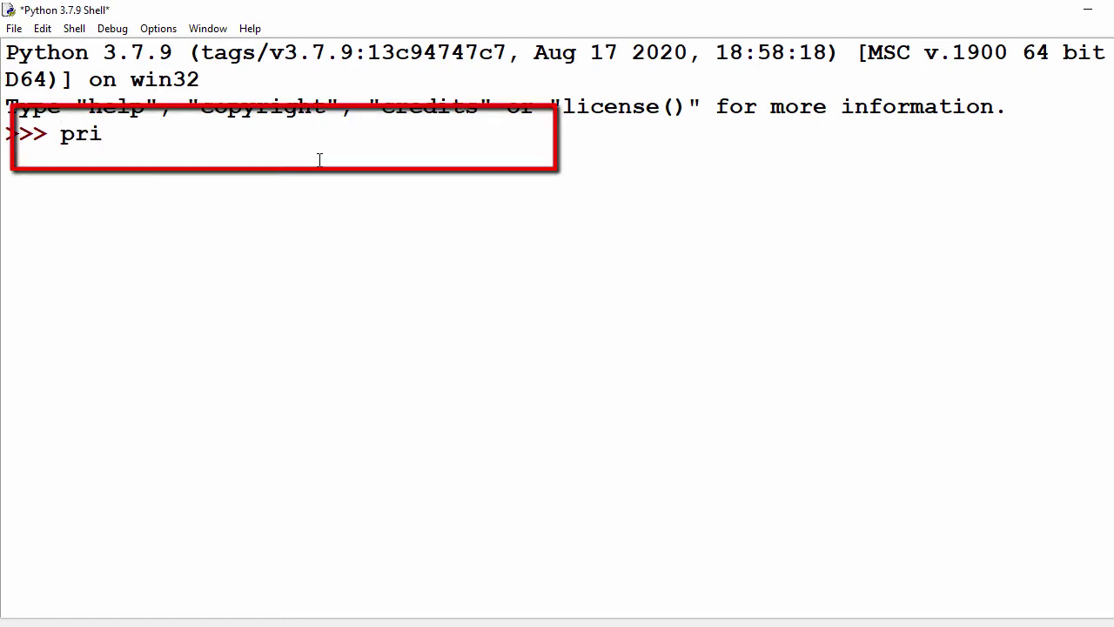
pyautogui.write('nt(')
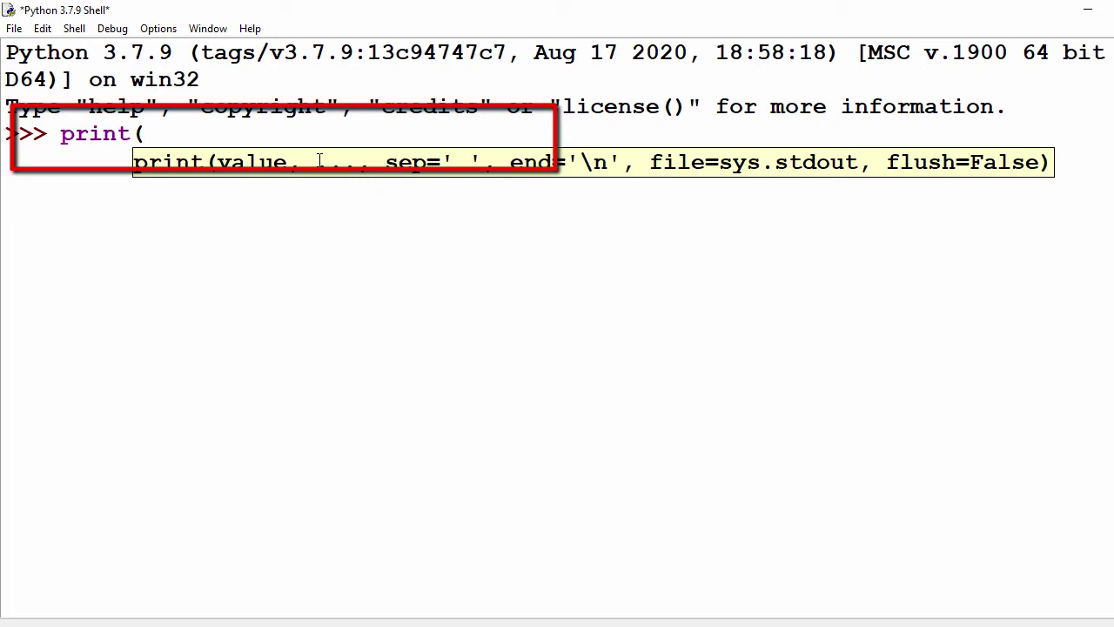
pyautogui.write('"Welcome to Pyt')
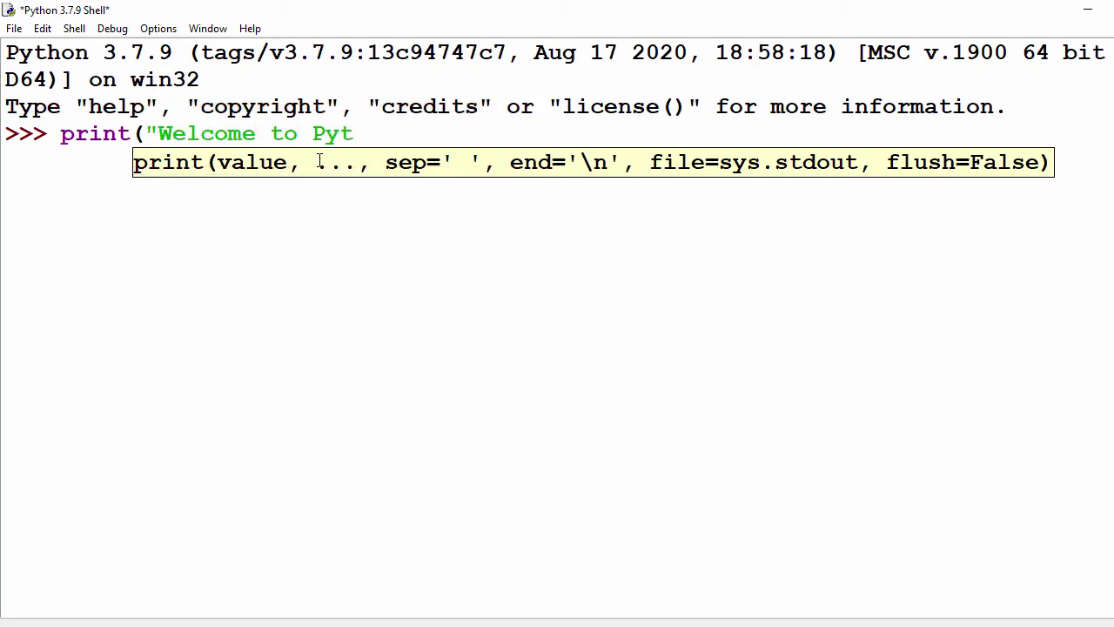
pyautogui.write('hon")')
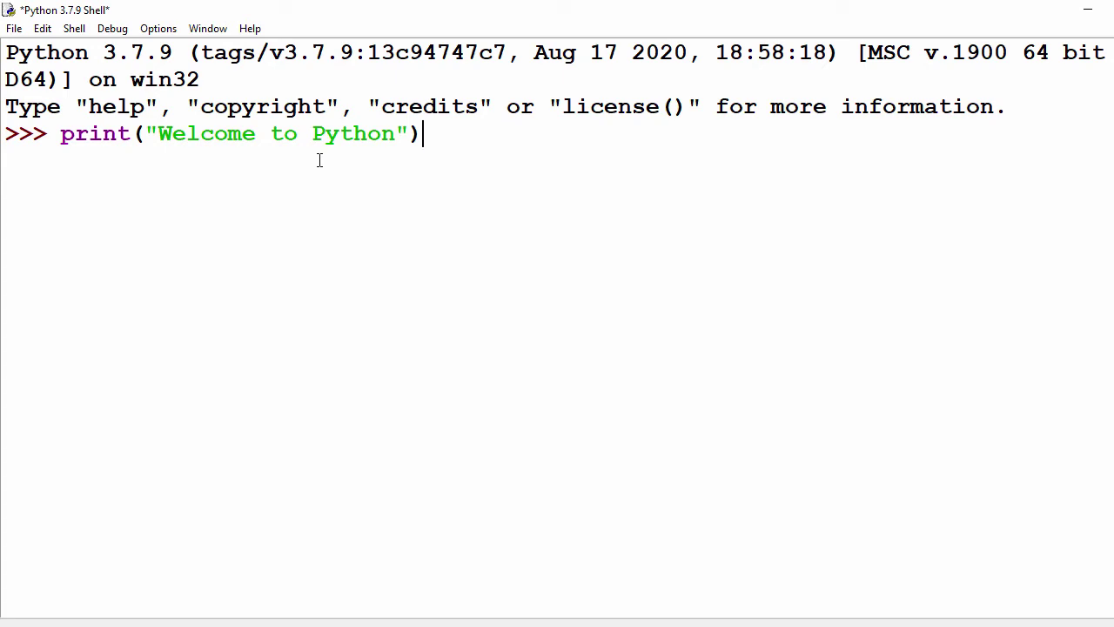
pyautogui.press('Return')
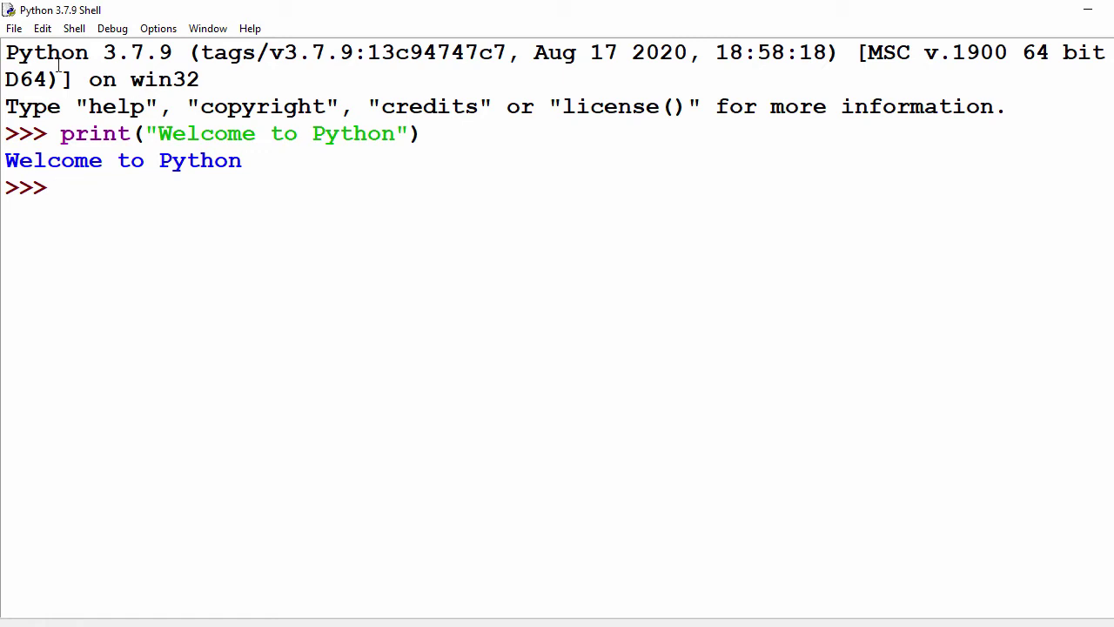
pyautogui.click(13, 29)
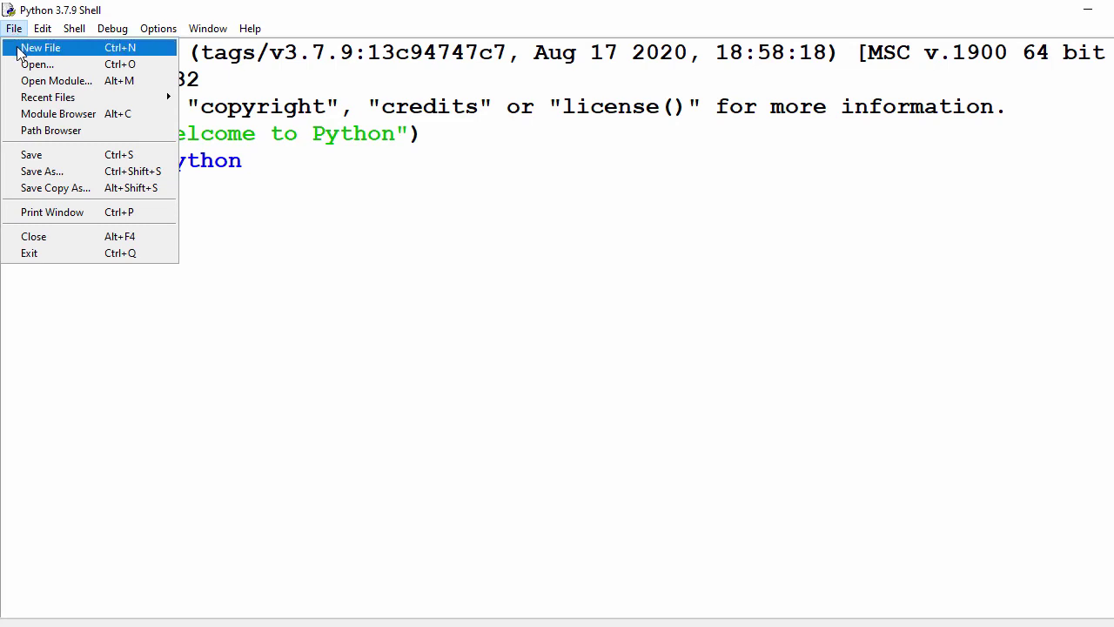
# Create a new editor file containing print("Welcome to Python")
pyautogui.click(35, 47)
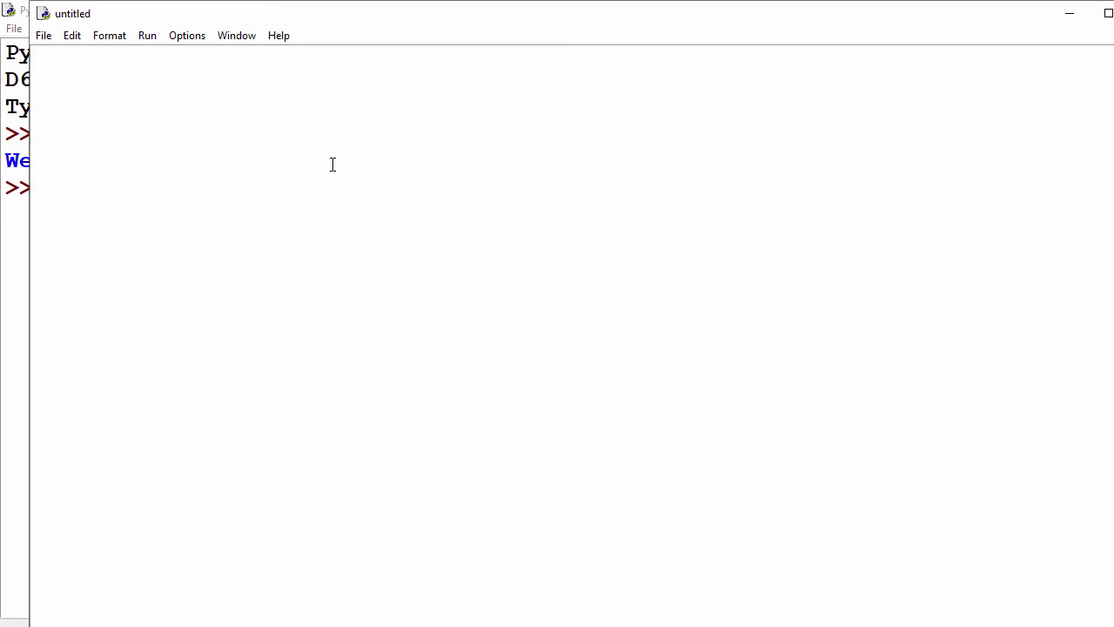
pyautogui.write('print')
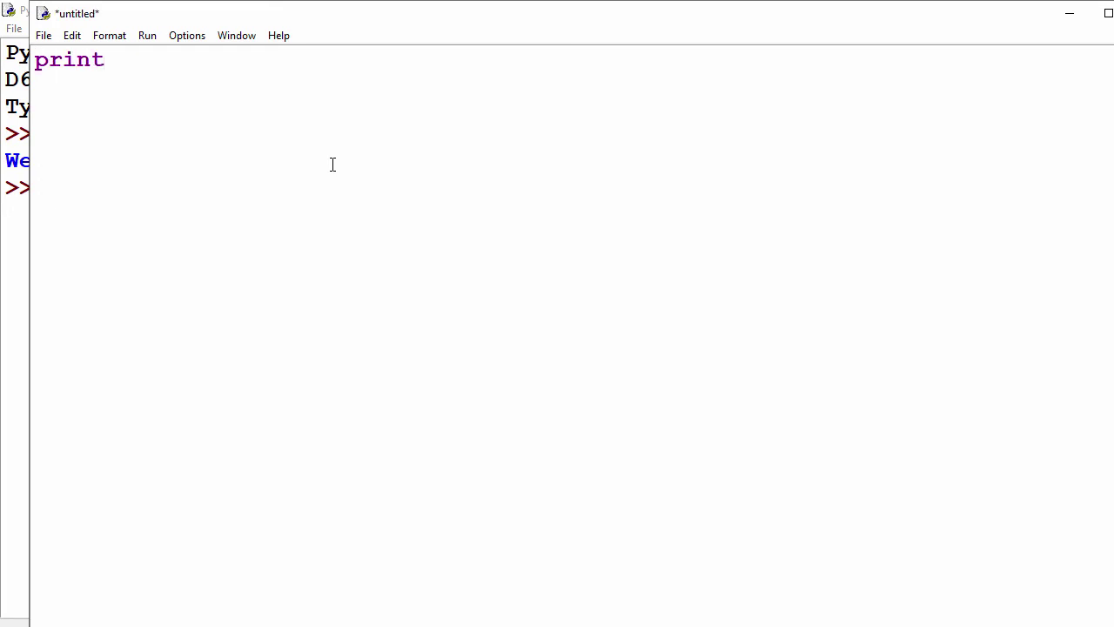
pyautogui.write('("')
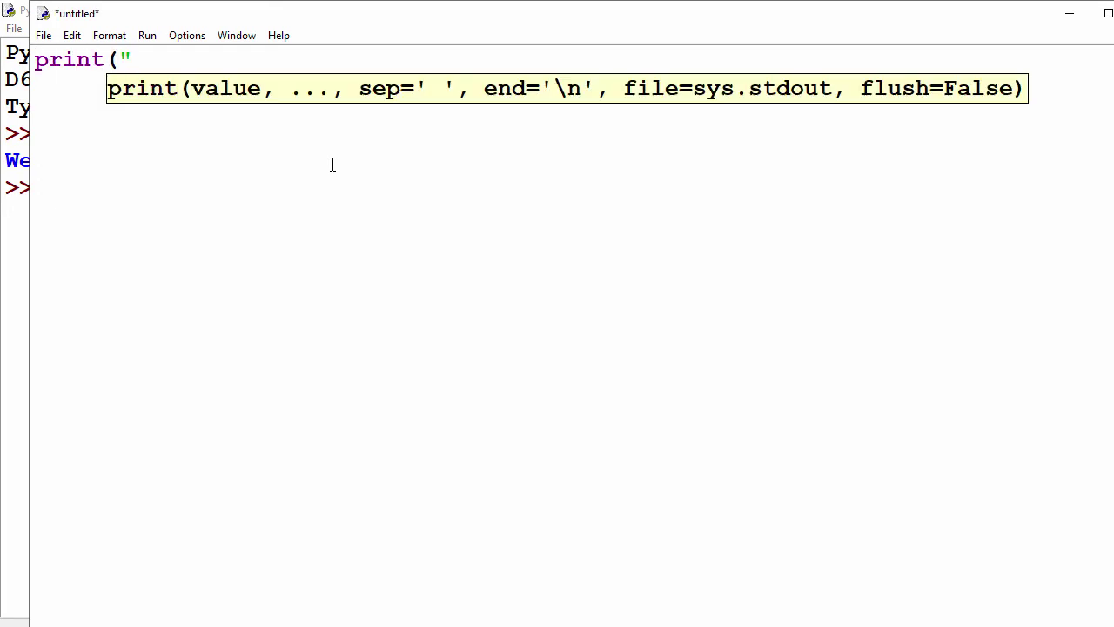
pyautogui.write('Welcome')
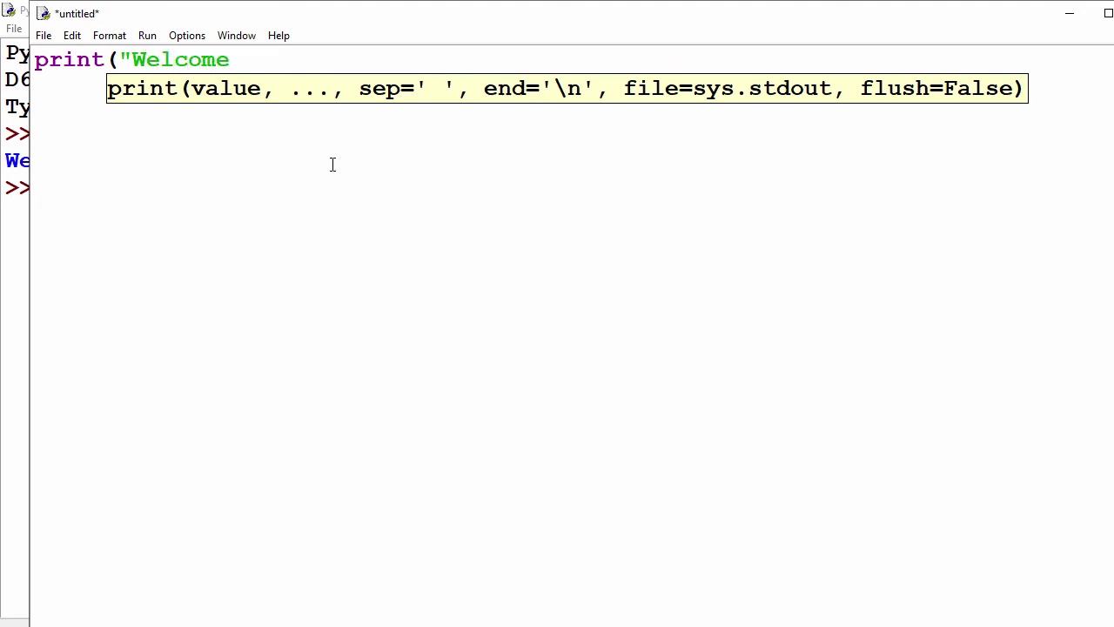
pyautogui.write(' to Python')
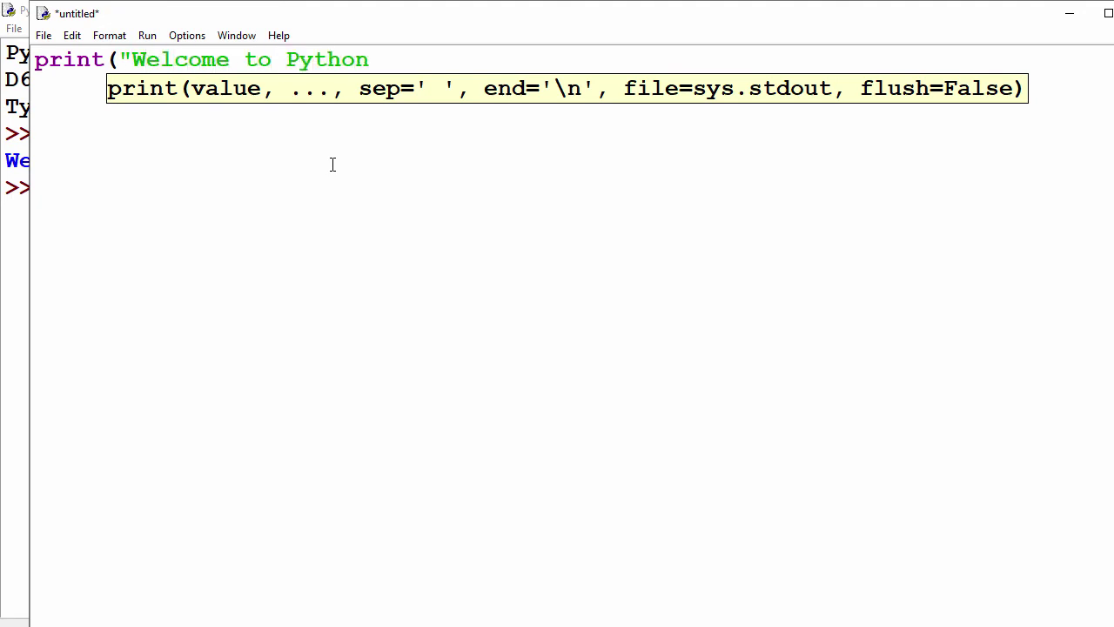
pyautogui.write('")')
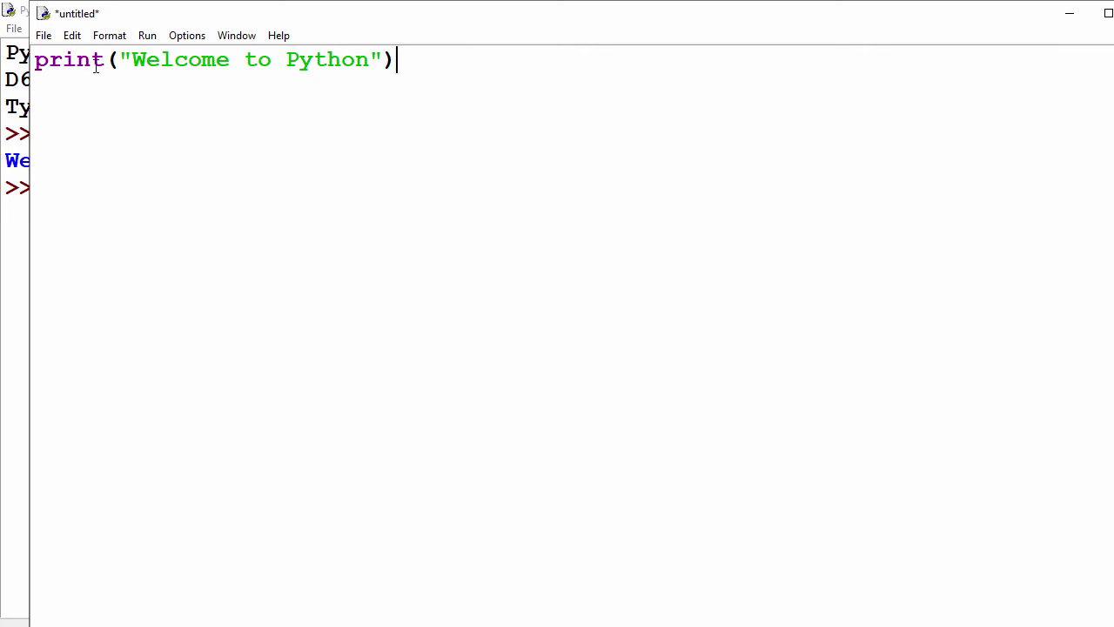
pyautogui.click(51, 40)
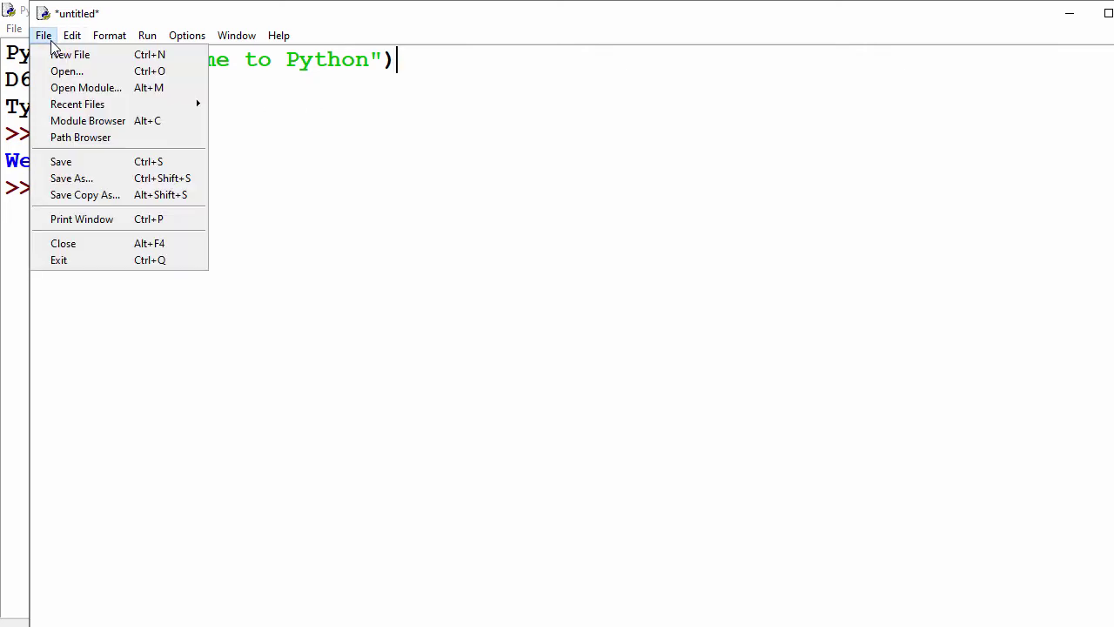
# Save the new IDLE script in the Desktop folder with the file name sample.py
pyautogui.click(69, 168)
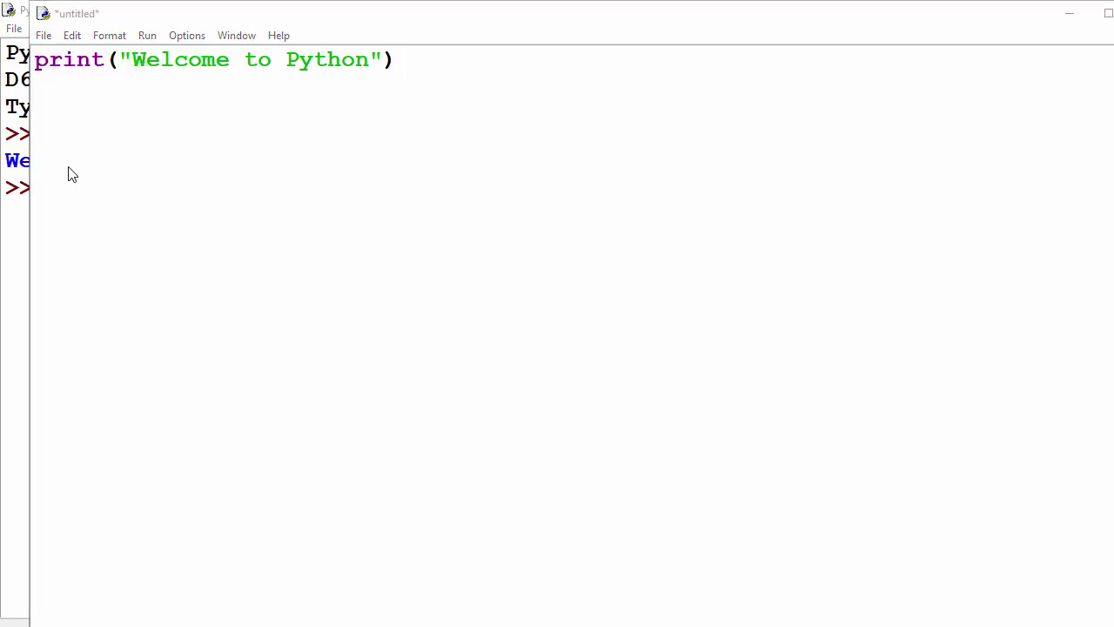
pyautogui.moveTo(164, 261); pyautogui.dragTo(165, 159)
pyautogui.click(101, 182)
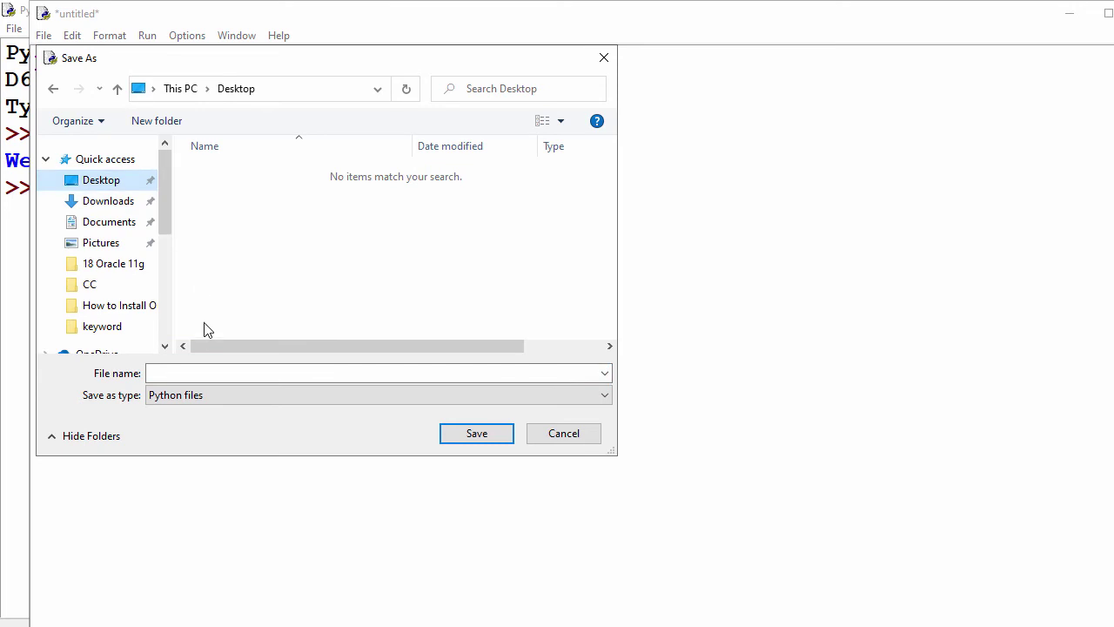
pyautogui.click(196, 373)
pyautogui.write('sample.py')
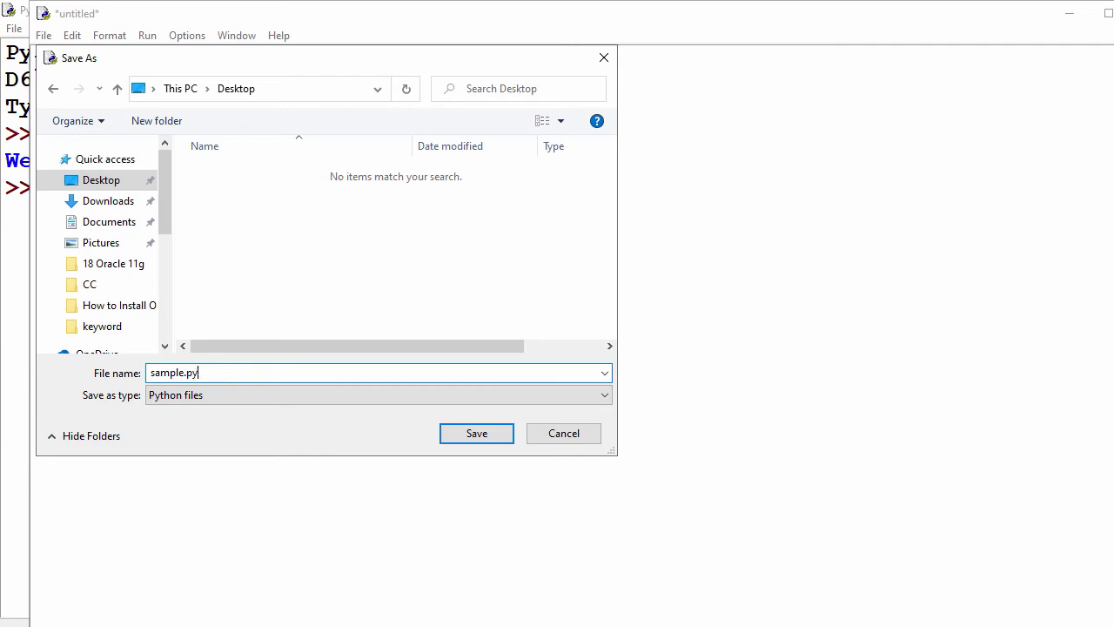
pyautogui.click(475, 438)
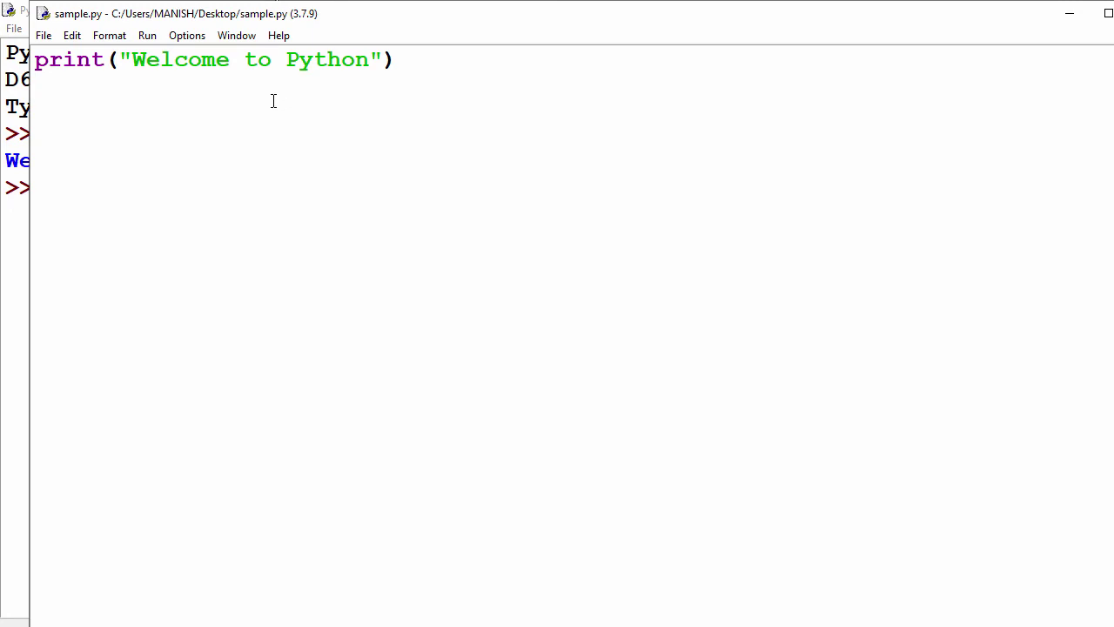
# Run sample.py with Run Module to print Welcome to Python, then minimize the shell and editor
pyautogui.click(147, 36)
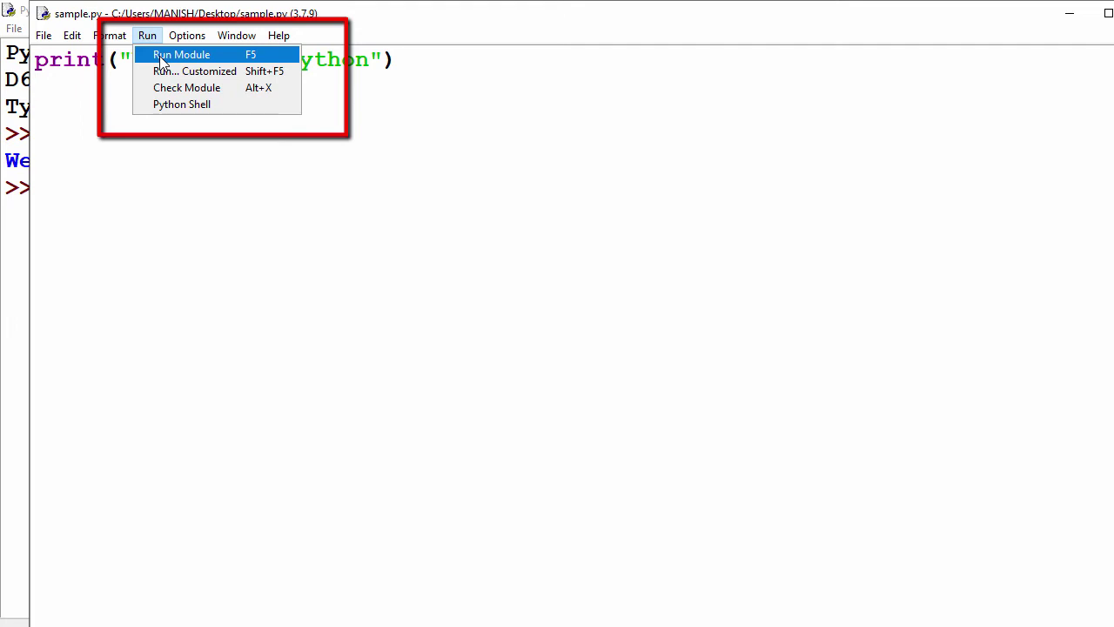
pyautogui.click(174, 55)
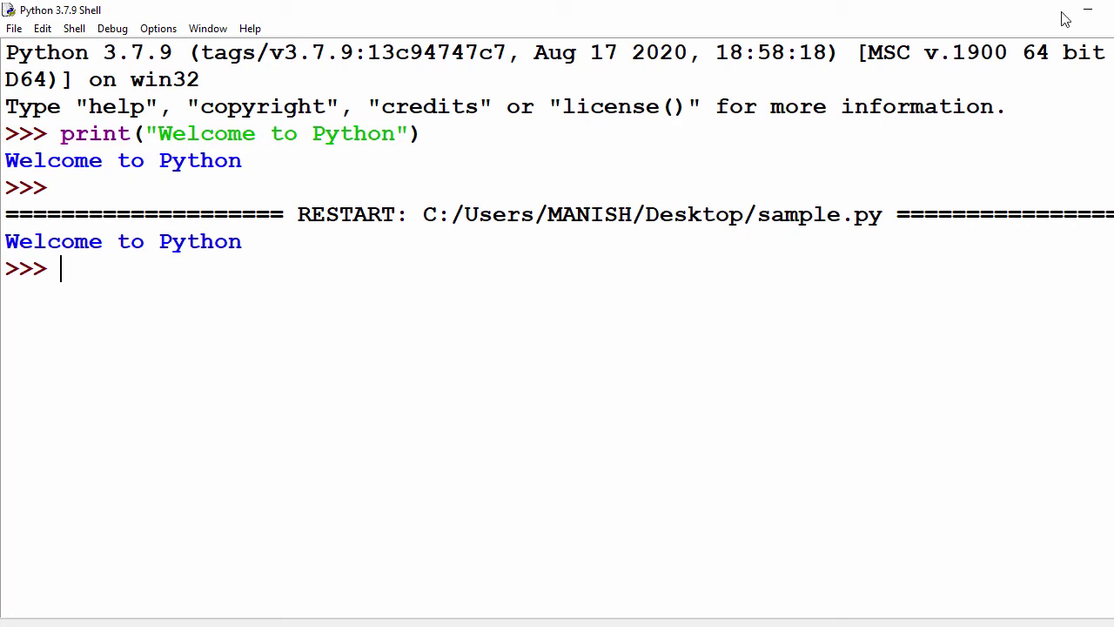
pyautogui.click(1088, 11)
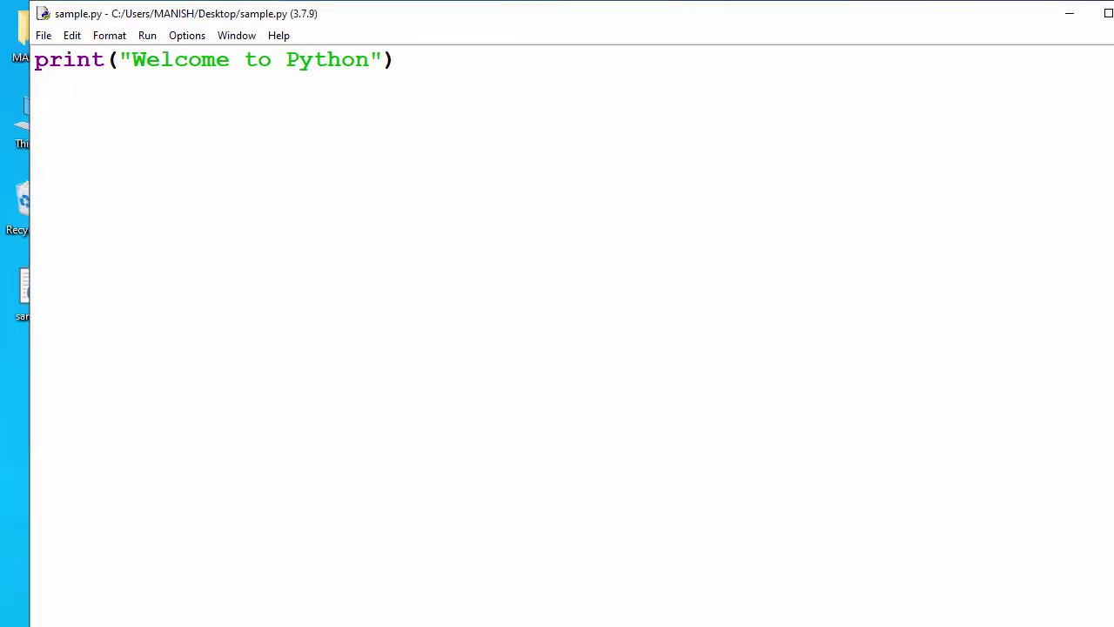
pyautogui.click(1068, 21)
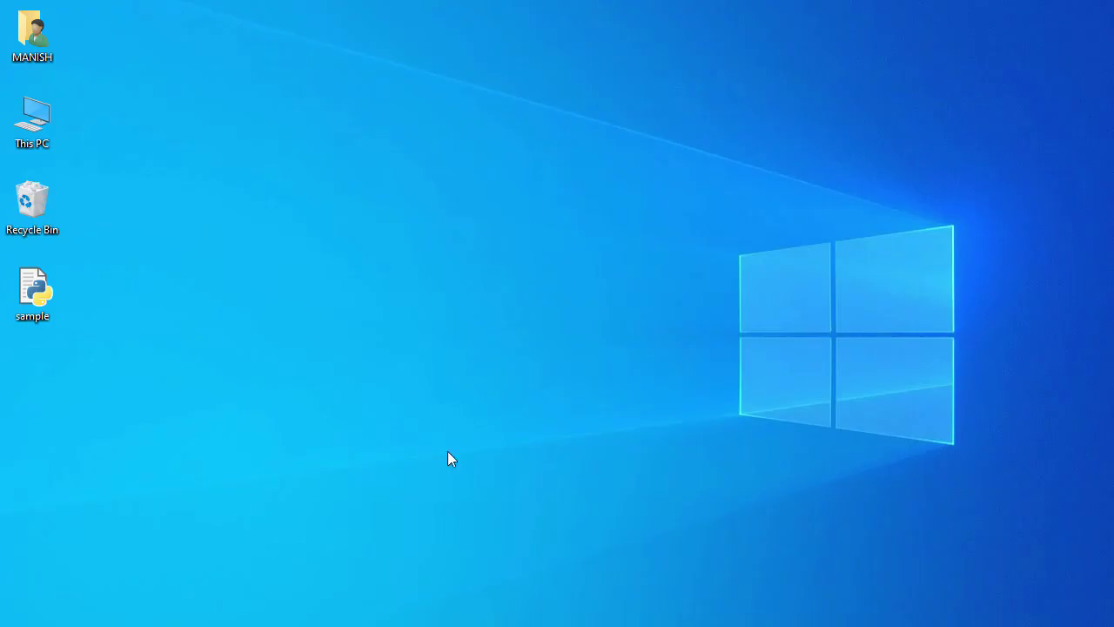
# Launch Python 3.7 (64-bit) from the Start menu's expanded Recently added list
pyautogui.click(20, 622)
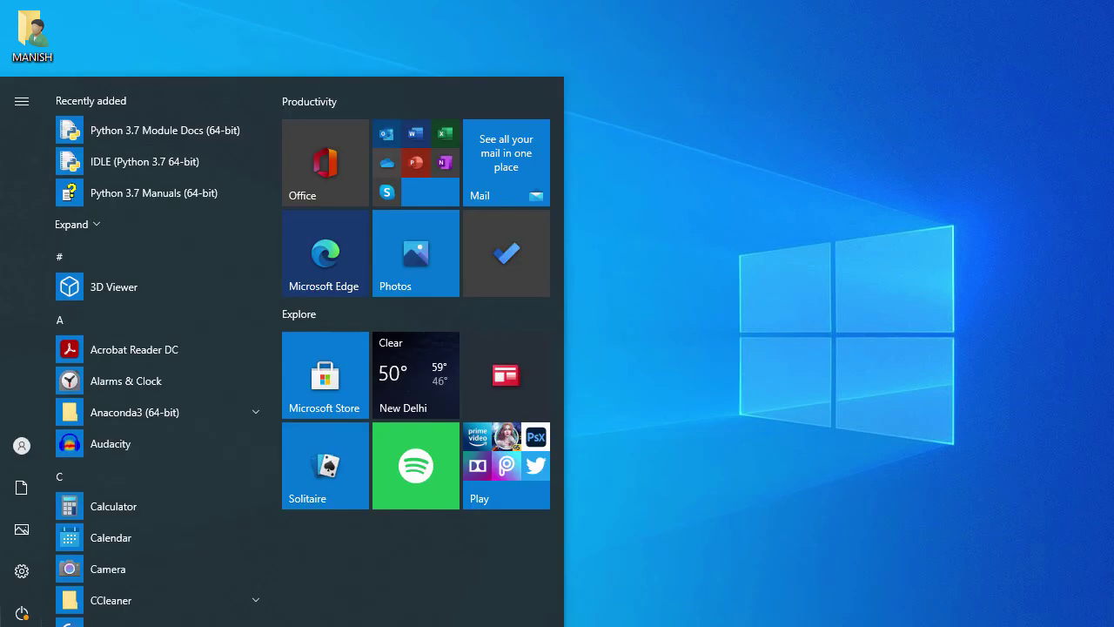
pyautogui.click(93, 224)
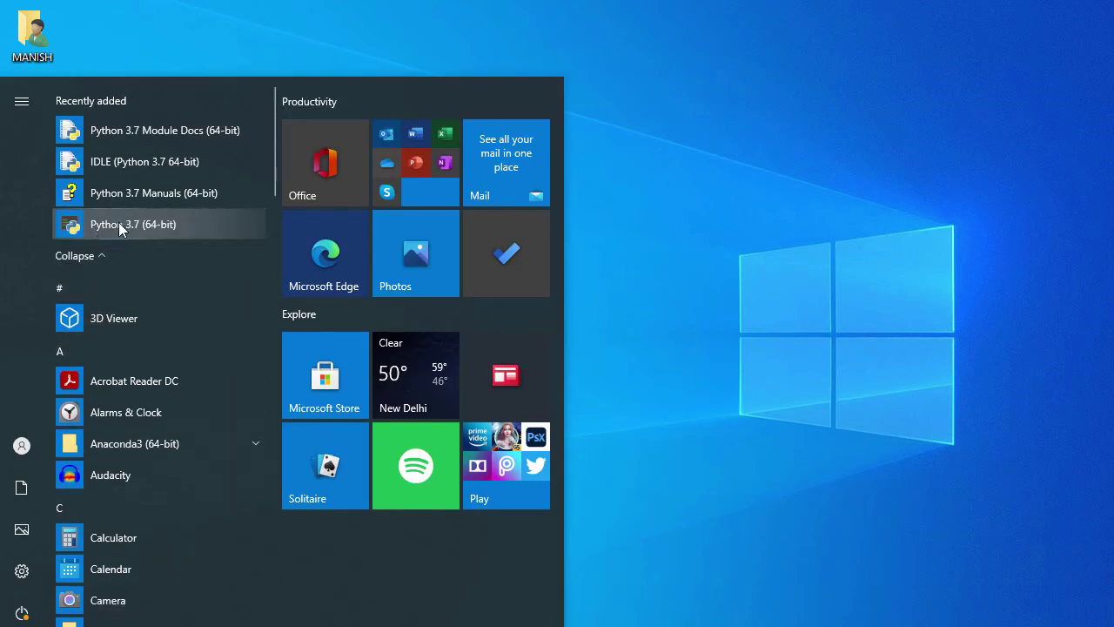
pyautogui.click(120, 224)
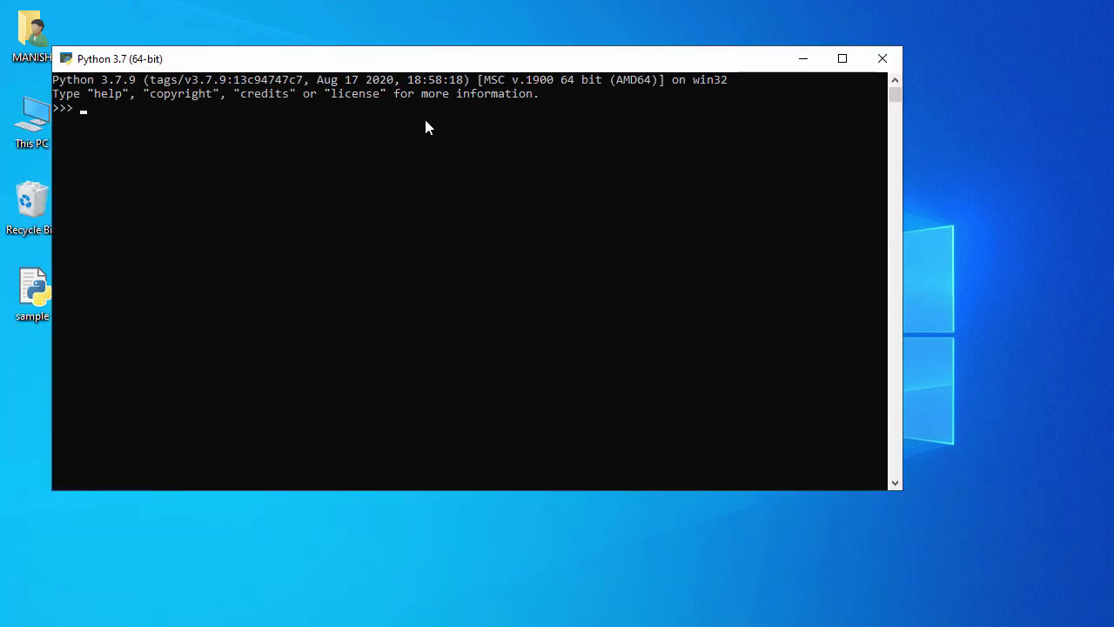
# Maximize the Python console and set its font to bold Consolas at size 24 in Properties
pyautogui.doubleClick(438, 65)
pyautogui.rightClick(367, 7)
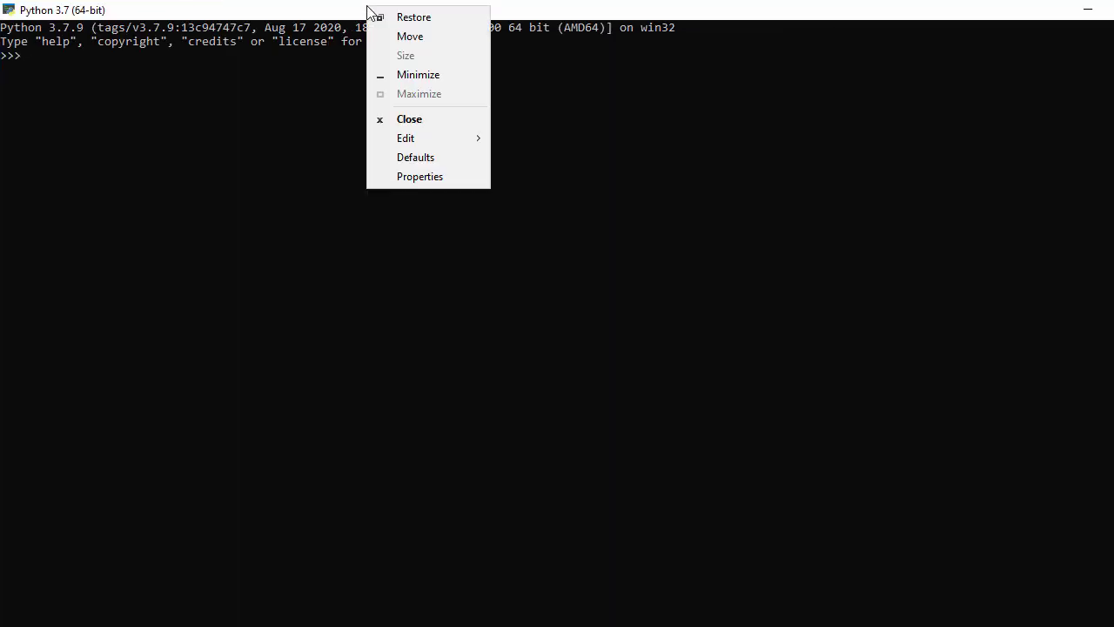
pyautogui.click(419, 178)
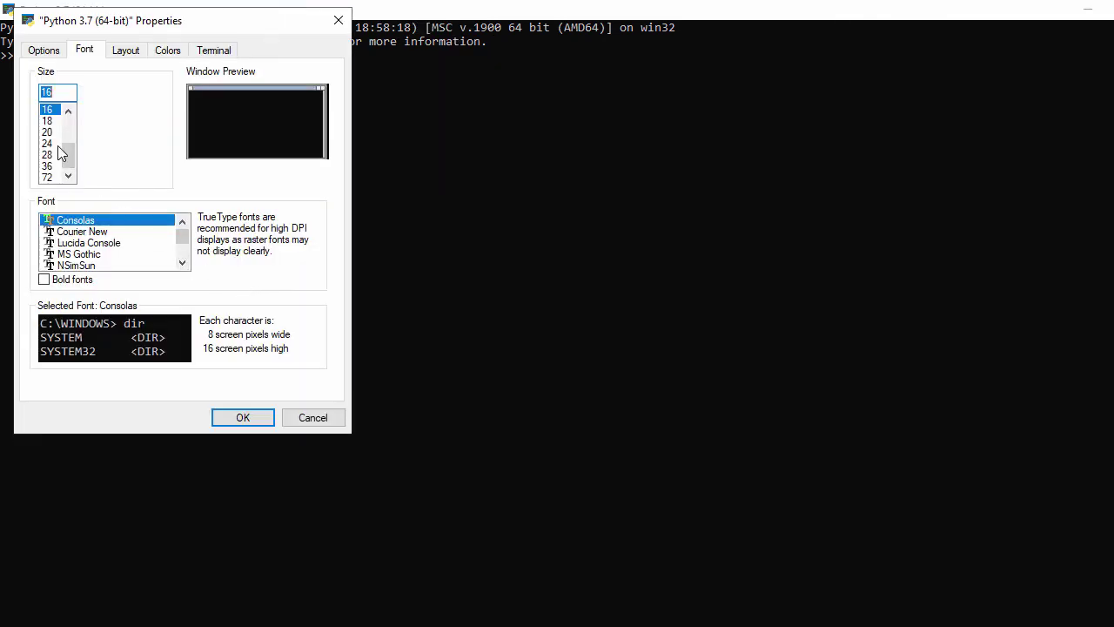
pyautogui.click(56, 144)
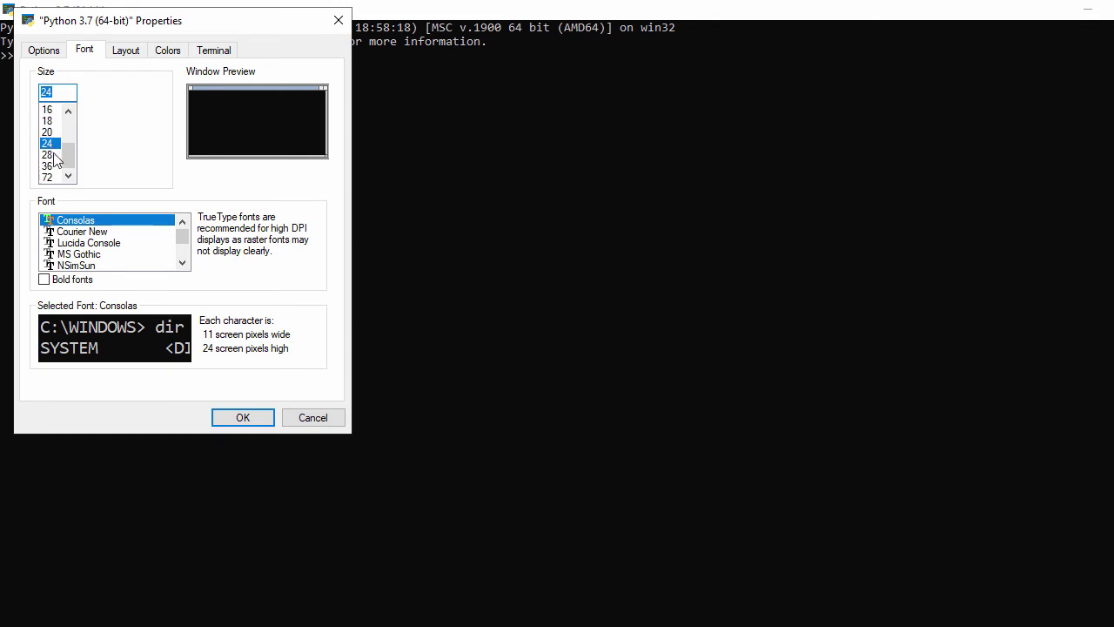
pyautogui.click(75, 285)
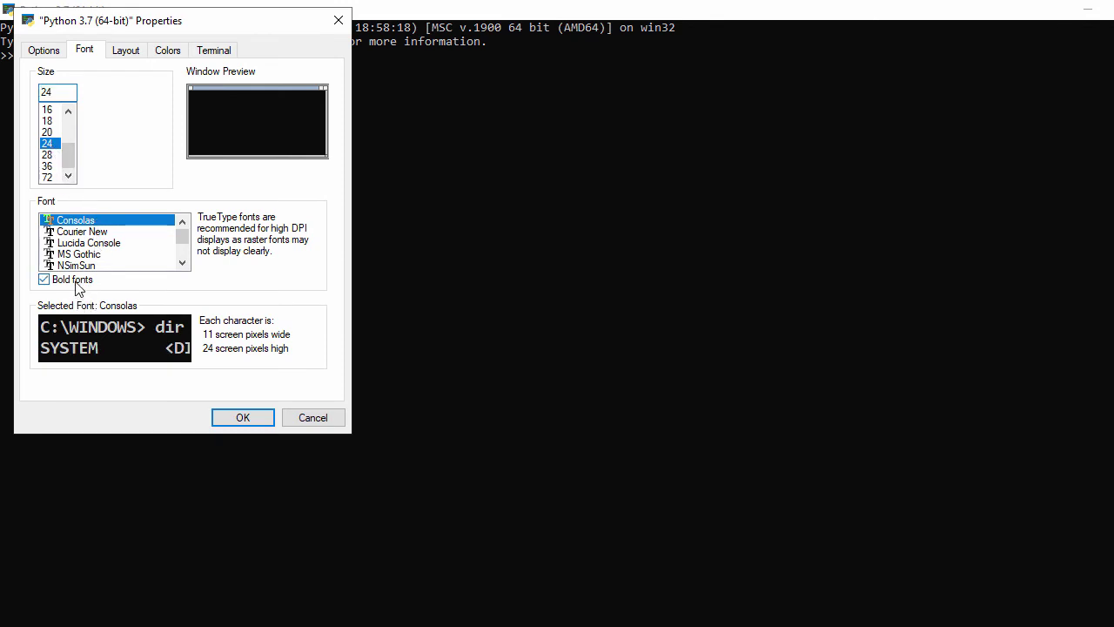
pyautogui.click(243, 418)
pyautogui.click(741, 402)
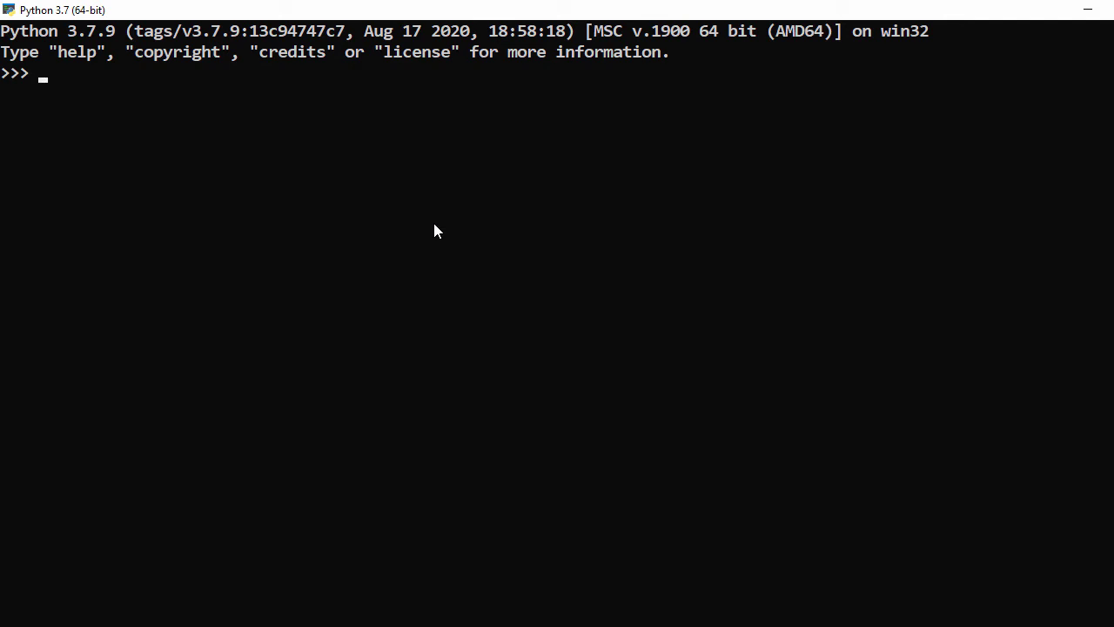
# Run print("Hello World") at the >>> prompt, then minimize the console window
pyautogui.write('print')
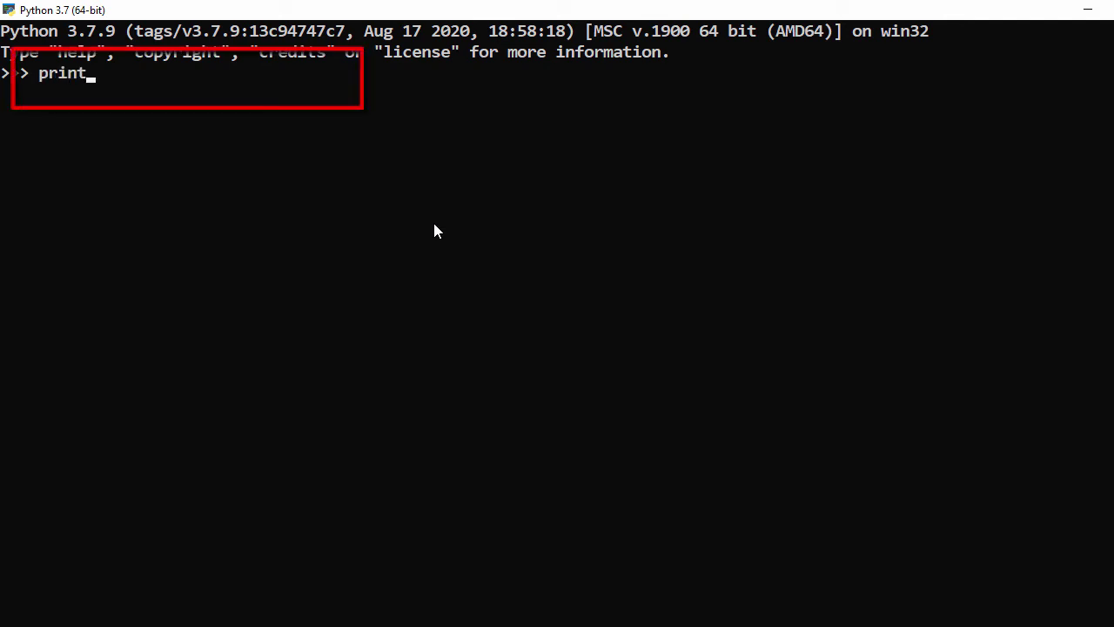
pyautogui.write('("He')
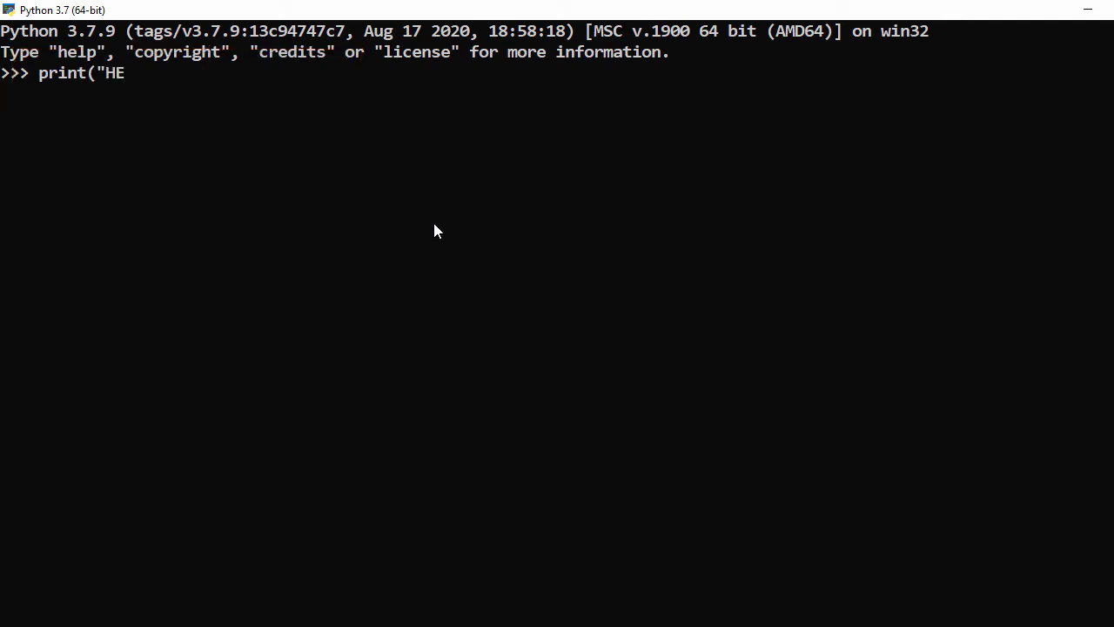
pyautogui.write('llo World")')
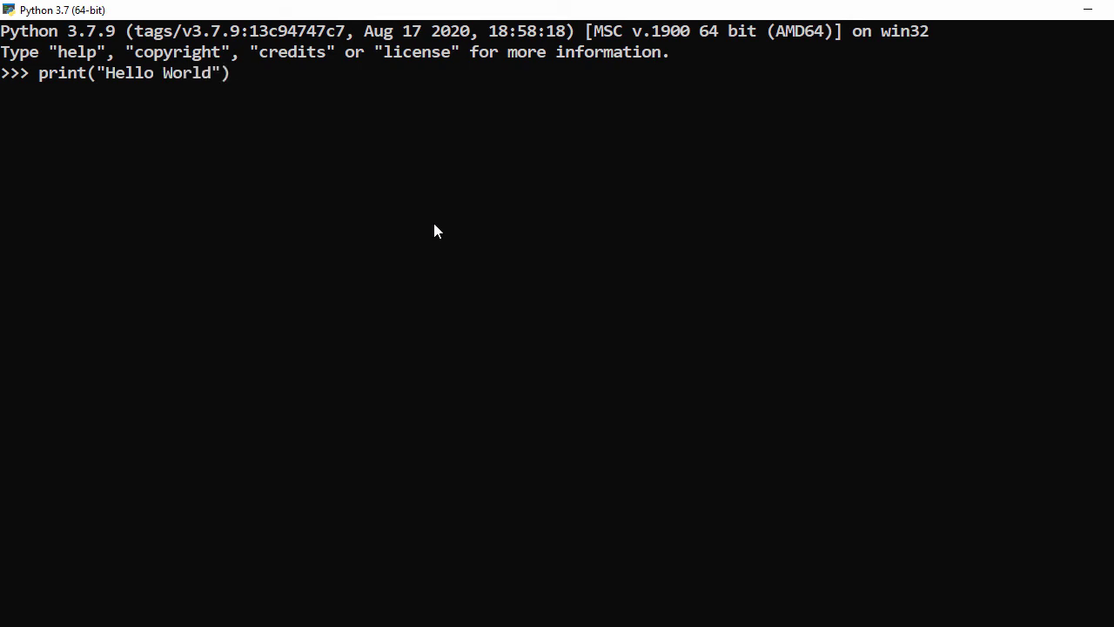
pyautogui.press('Return')
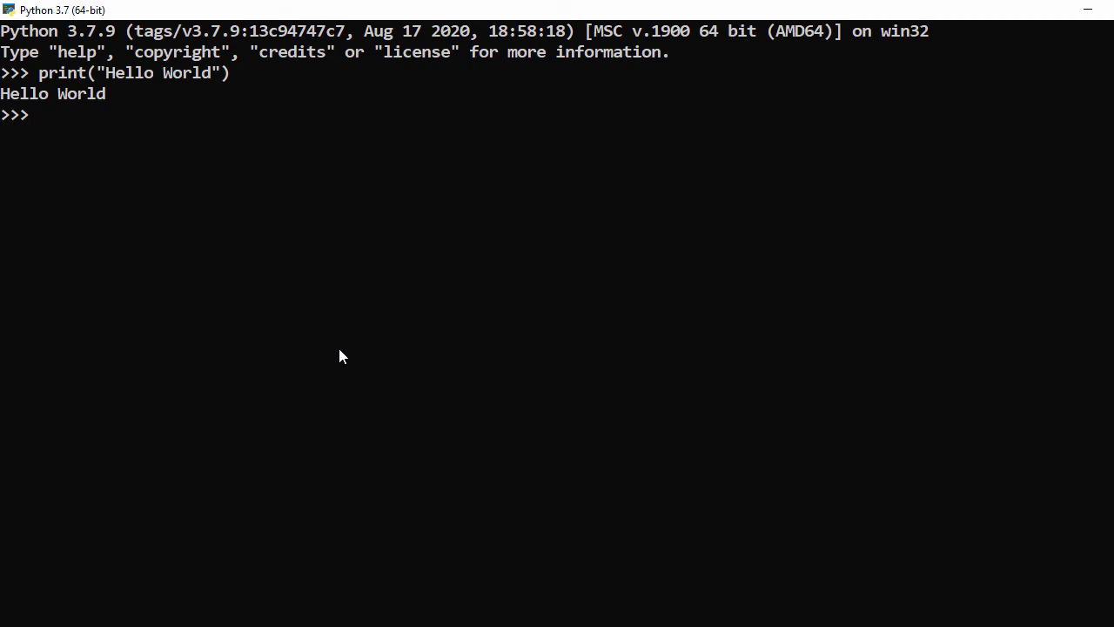
pyautogui.click(1086, 16)
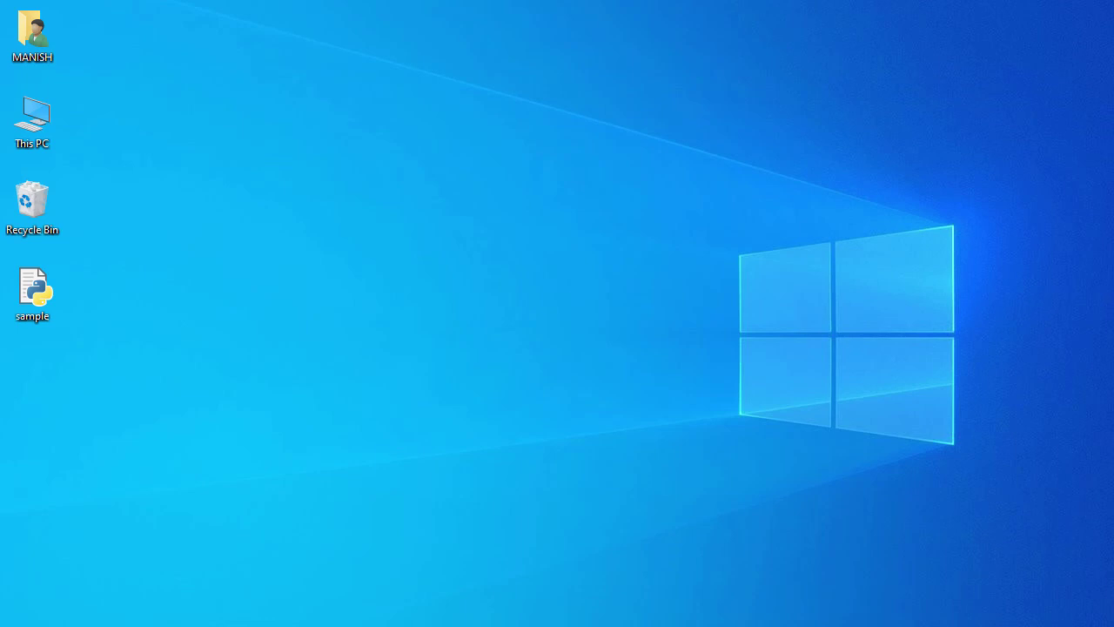
# Search Windows for cmd and launch Command Prompt
pyautogui.press('super')
pyautogui.write('cmd')
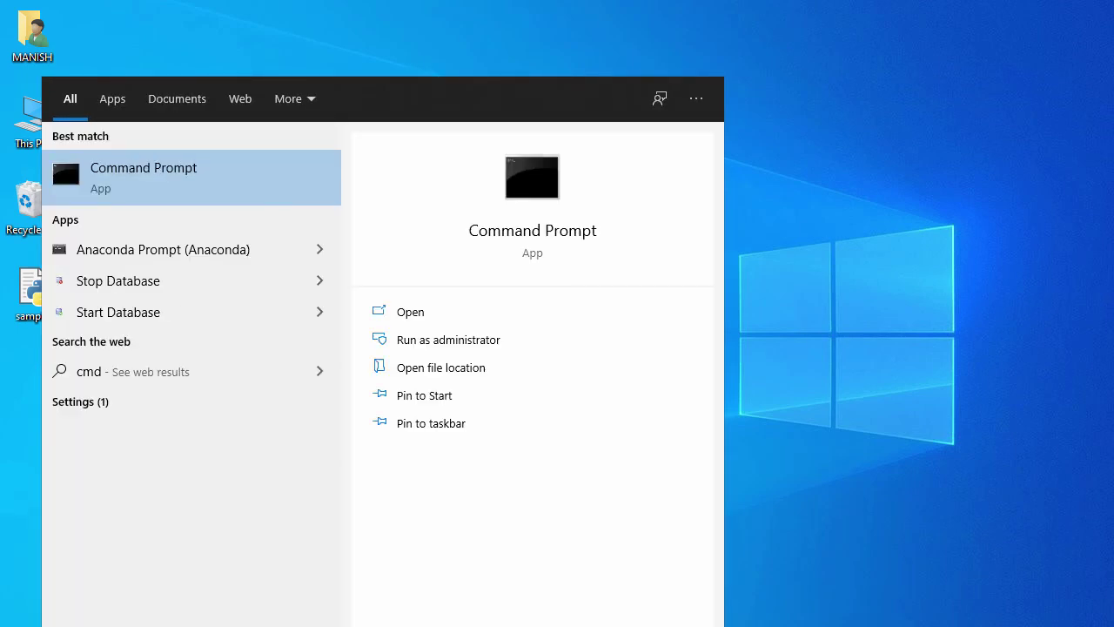
pyautogui.click(190, 182)
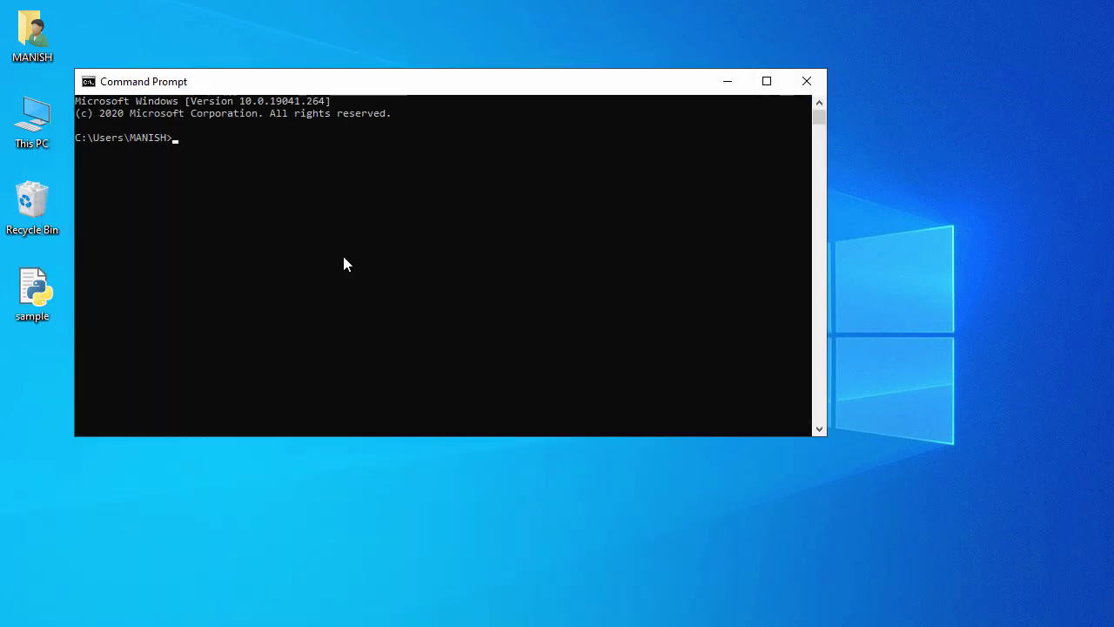
# Maximize Command Prompt and set its font to bold Consolas at size 24
pyautogui.doubleClick(488, 83)
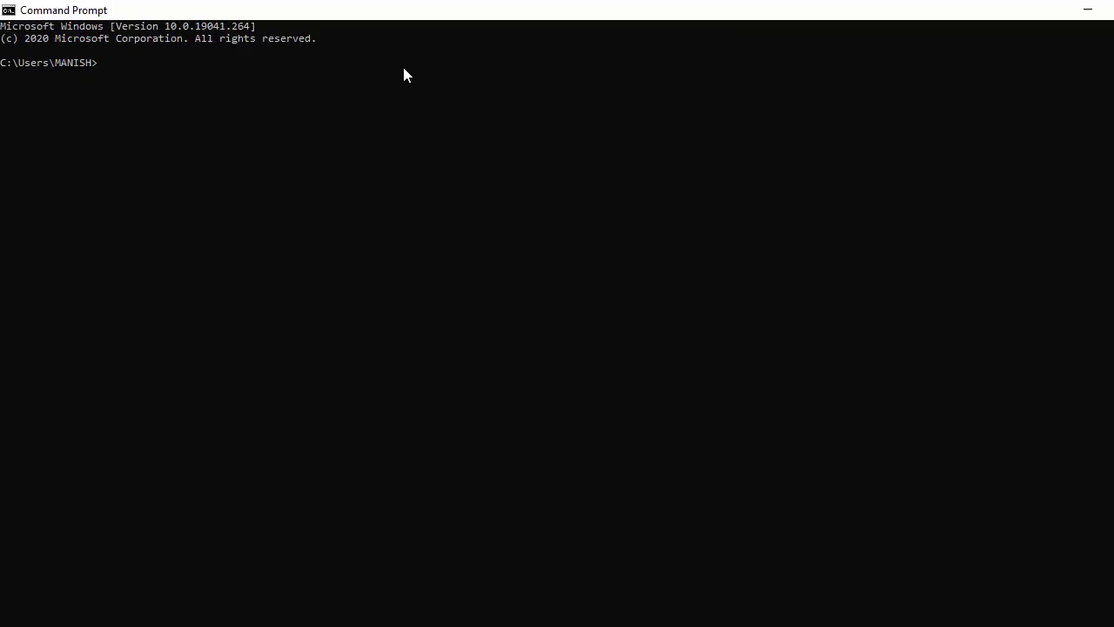
pyautogui.rightClick(373, 15)
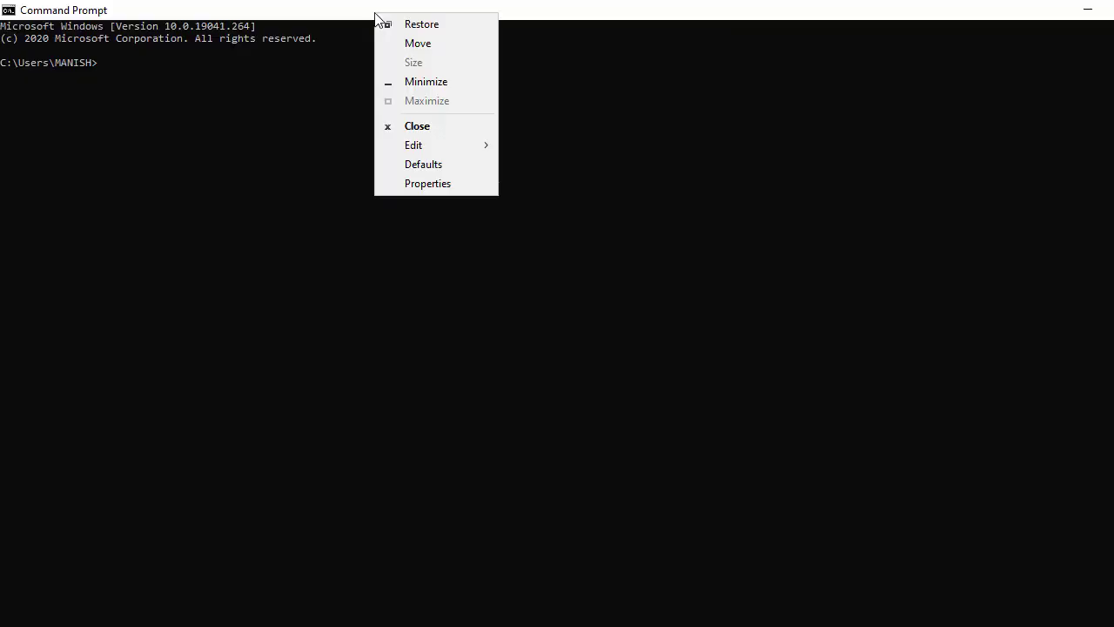
pyautogui.click(427, 183)
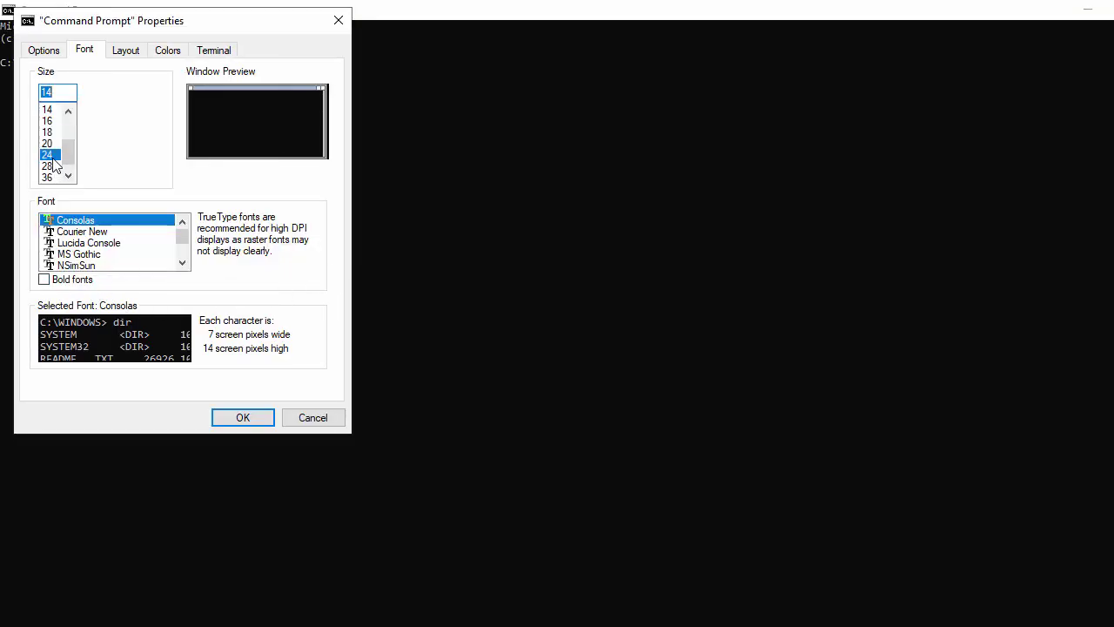
pyautogui.click(52, 156)
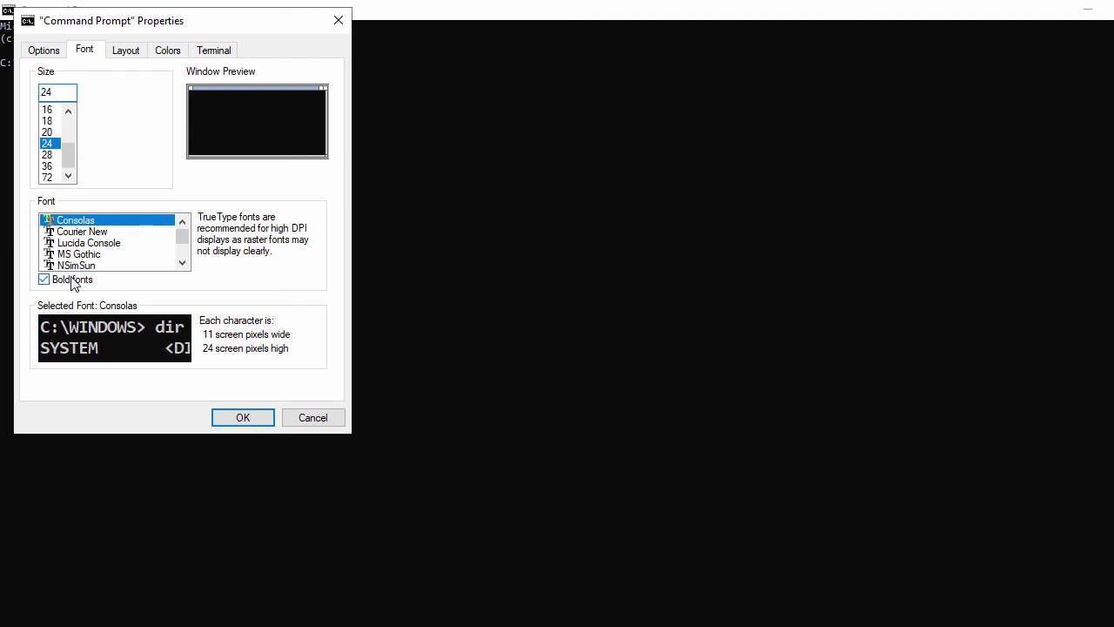
pyautogui.click(244, 418)
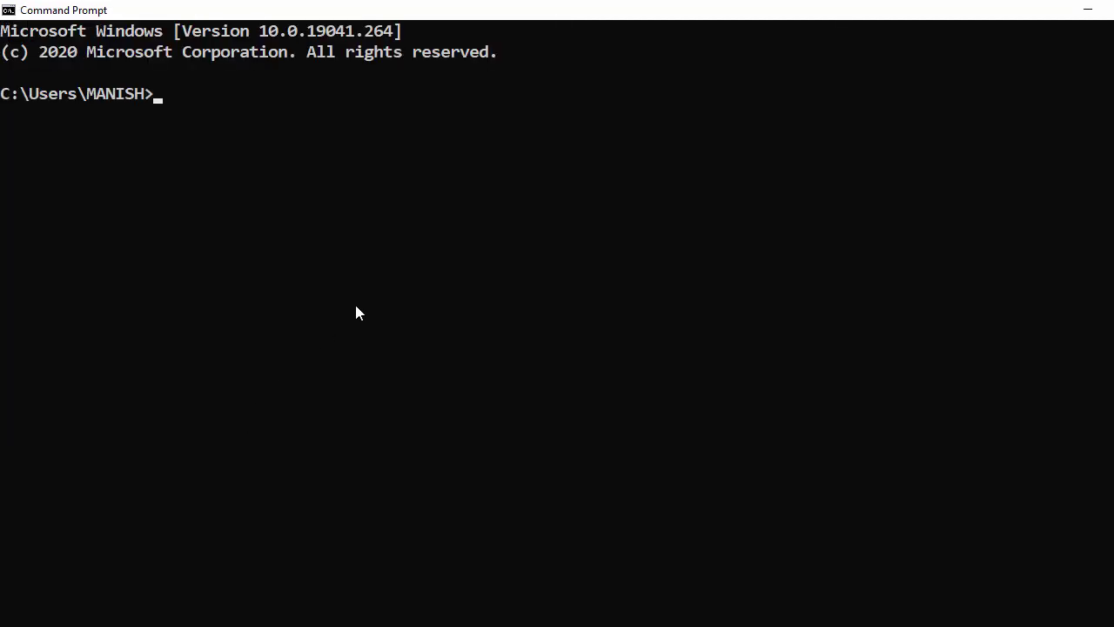
# Check versions with python --version (3.7.9) and pip --version (20.1.1)
pyautogui.write('pyrh')
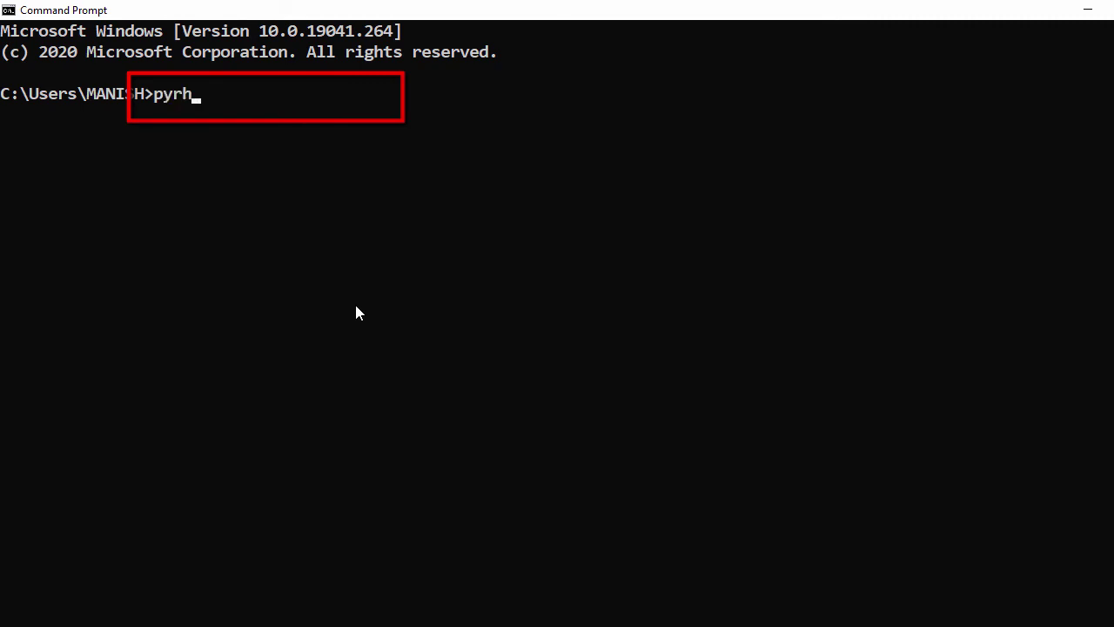
pyautogui.press('BackSpace')
pyautogui.press('BackSpace')
pyautogui.write('thon --version')
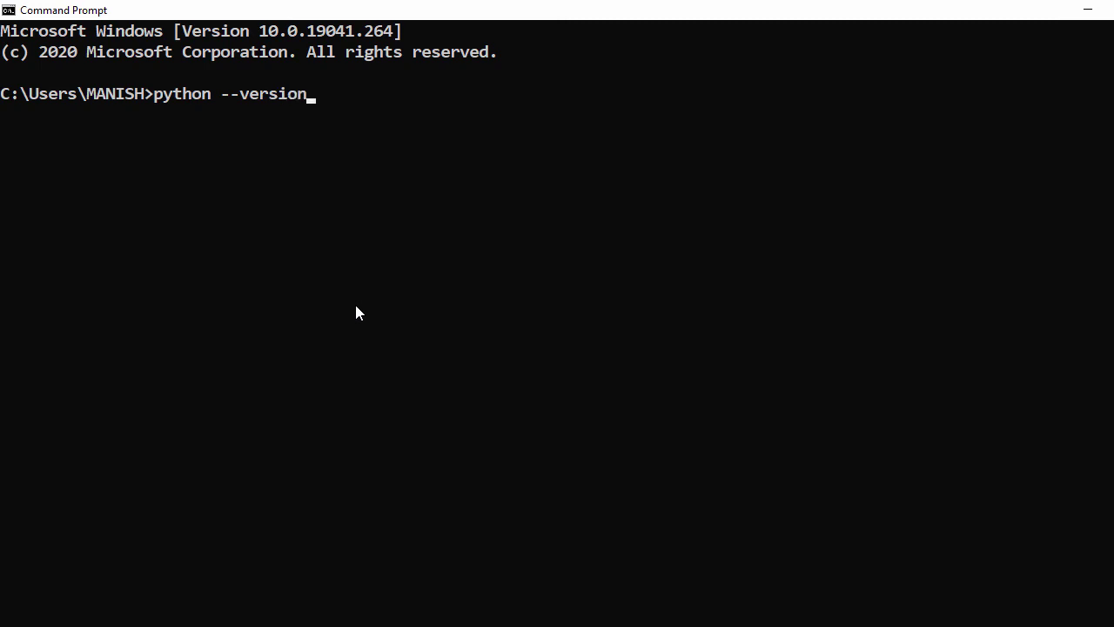
pyautogui.press('Return')
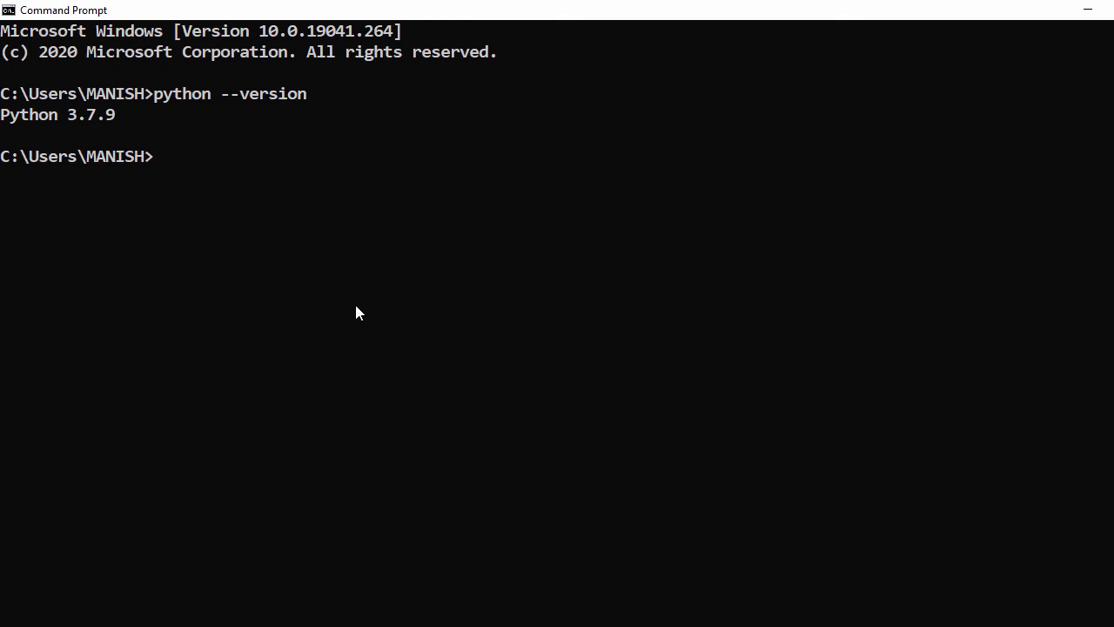
pyautogui.write('pip --version')
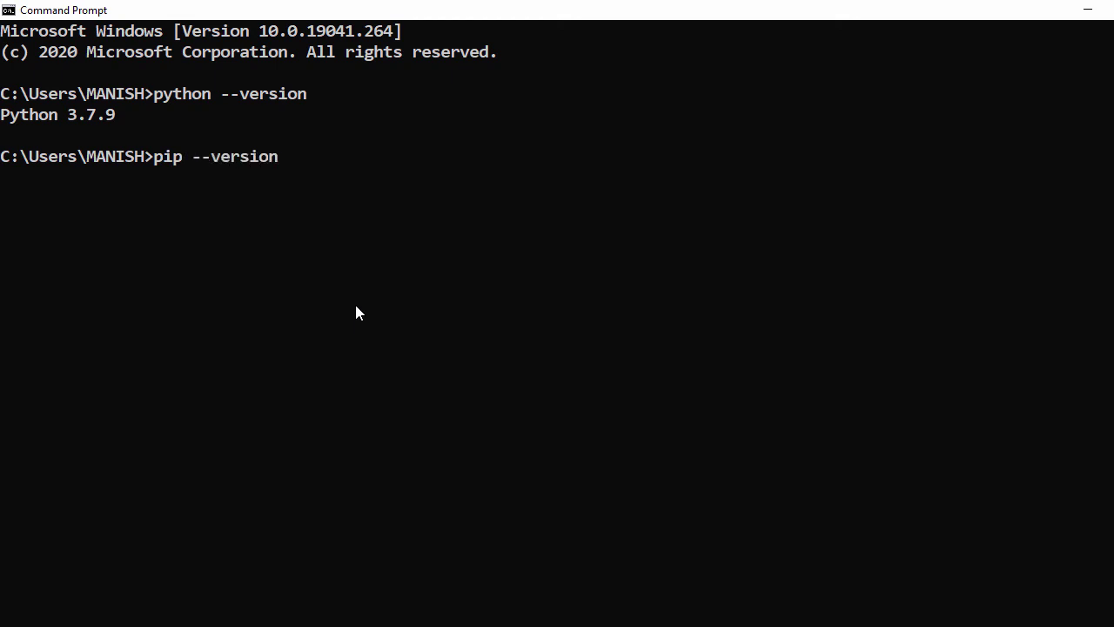
pyautogui.press('Return')
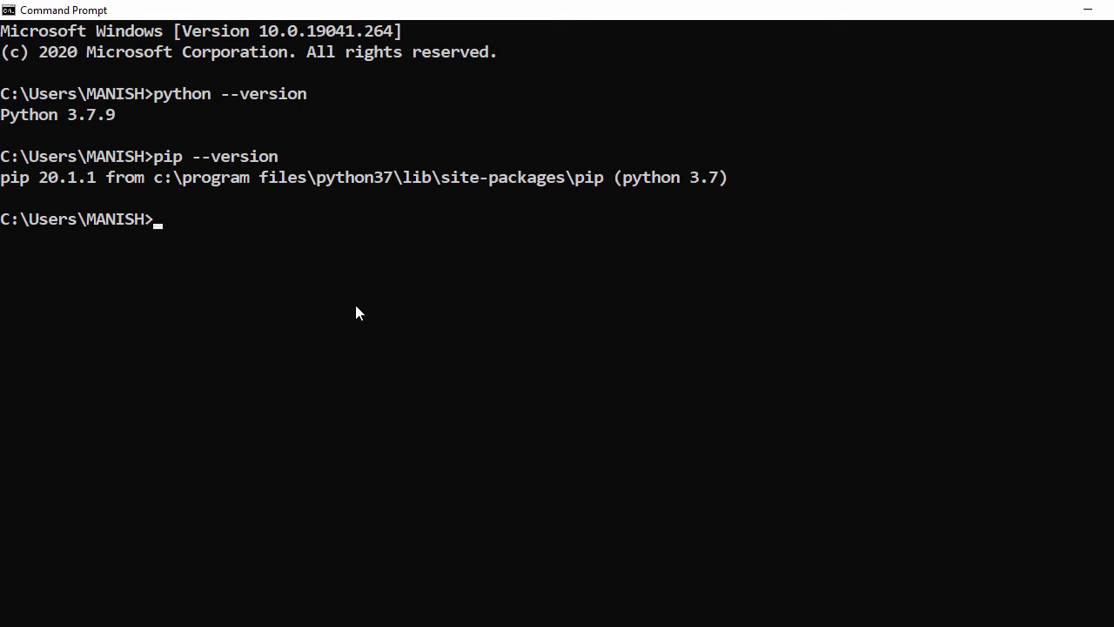
# Start the interactive Python interpreter with the python command
pyautogui.write('pri')
pyautogui.press('BackSpace')
pyautogui.press('BackSpace')
pyautogui.write('ython')
pyautogui.press('Return')
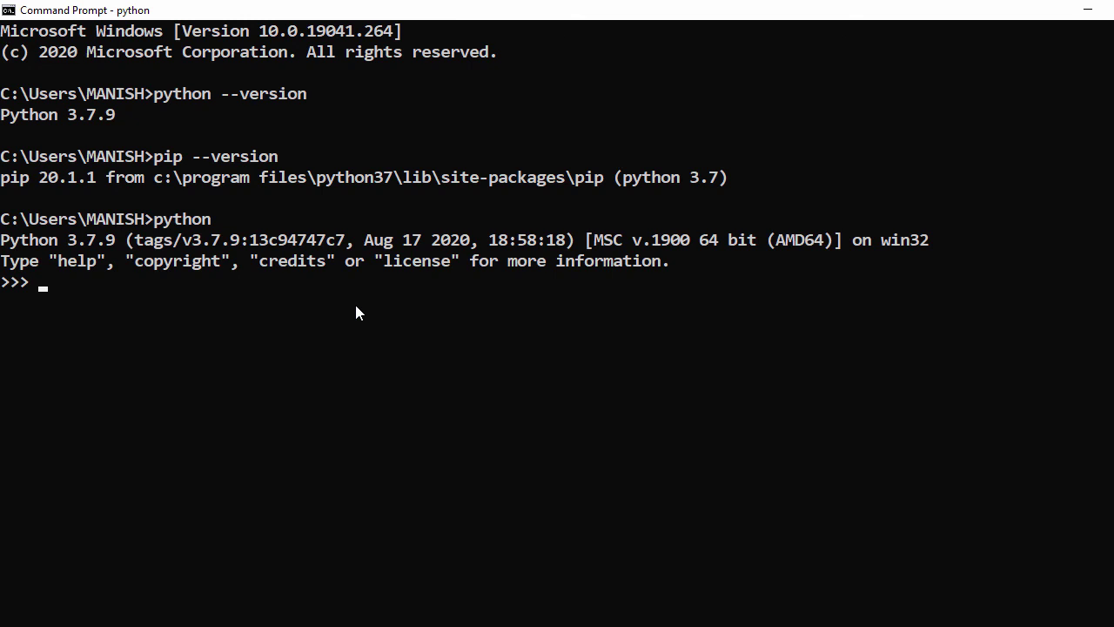
# Run print("Welcome to Python") in the interpreter, then exit it with quit()
pyautogui.write('print(')
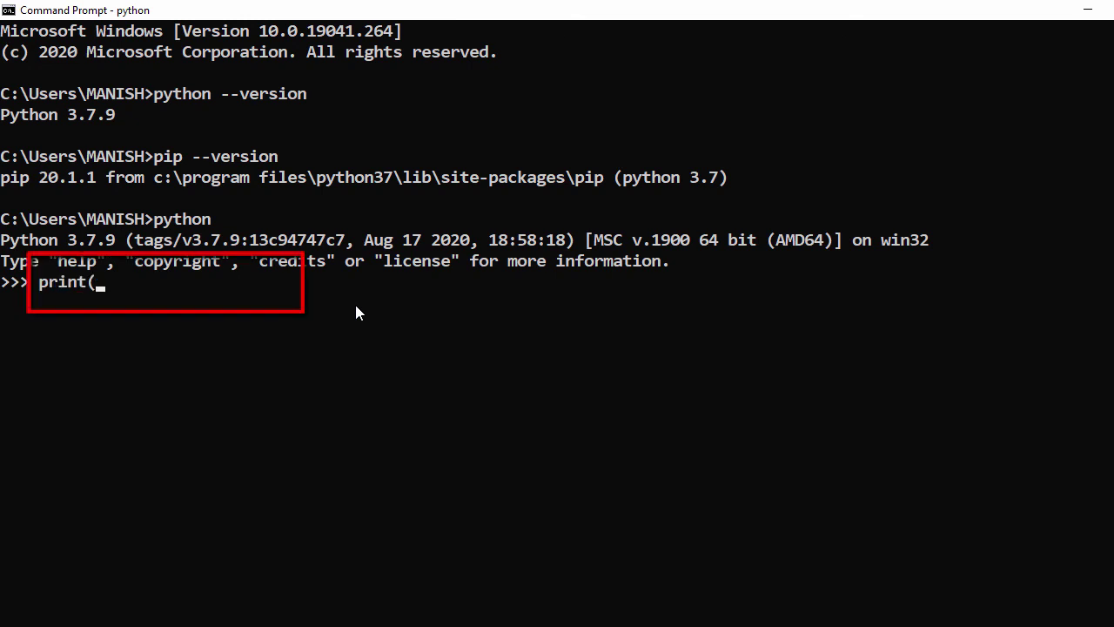
pyautogui.write('"Weclo')
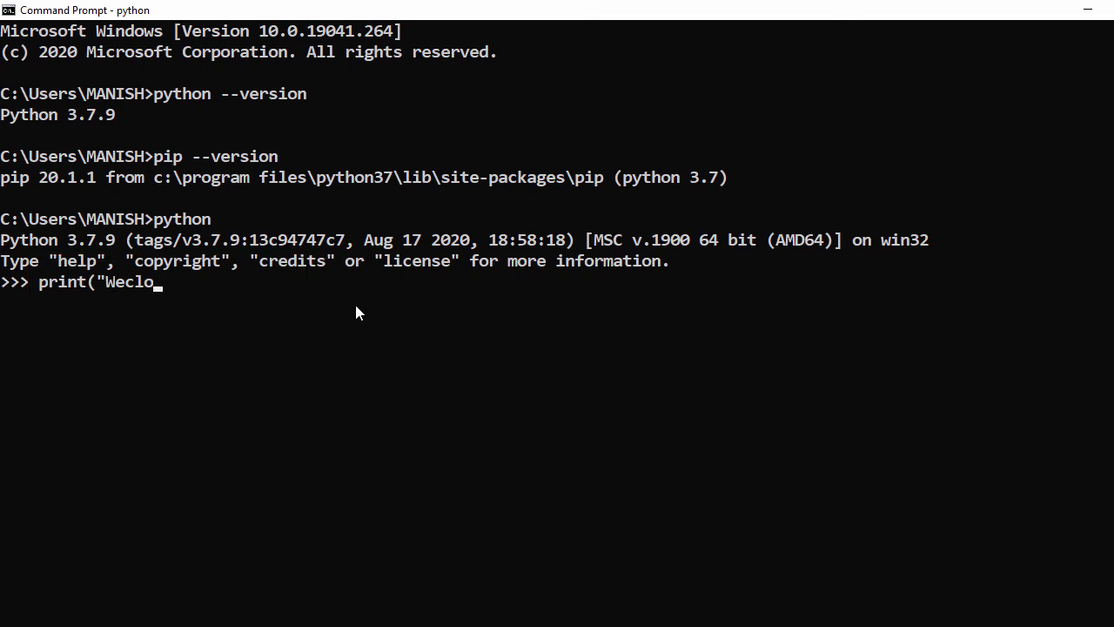
pyautogui.press('BackSpace')
pyautogui.press('BackSpace')
pyautogui.press('BackSpace')
pyautogui.write('lcome t')
pyautogui.press('BackSpace')
pyautogui.write('ome to Pytho')
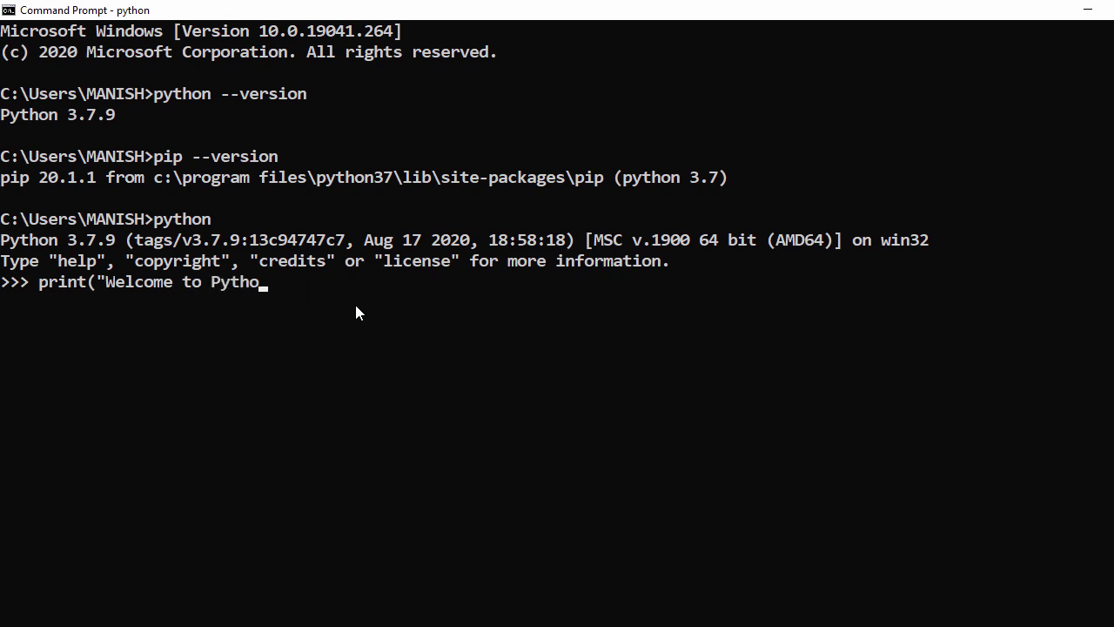
pyautogui.write('n")')
pyautogui.press('Return')
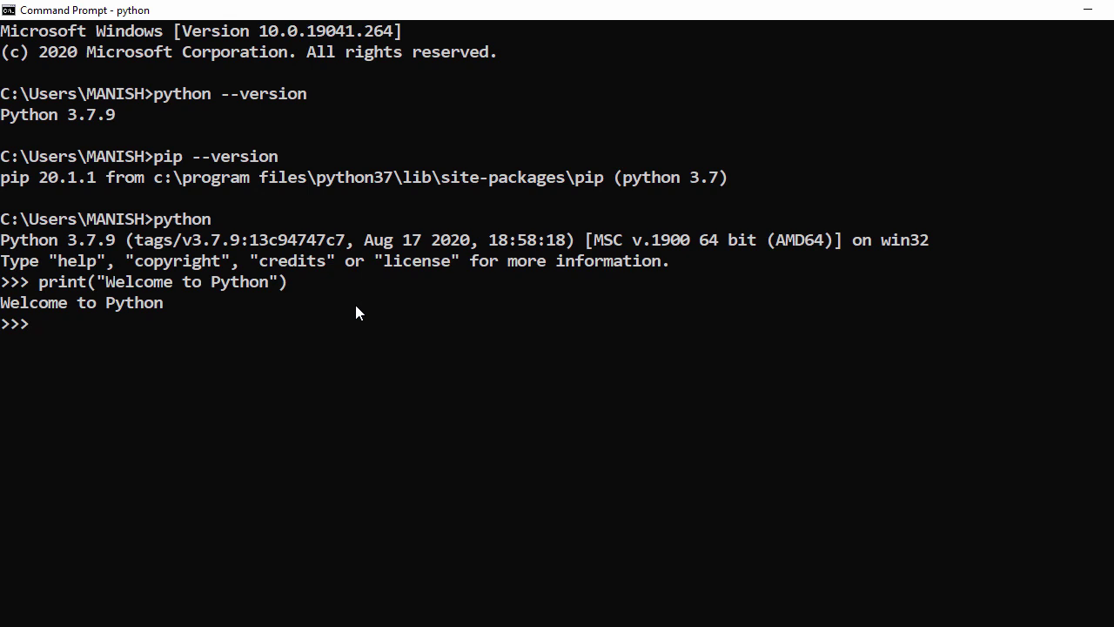
pyautogui.write('quit()')
pyautogui.press('Return')
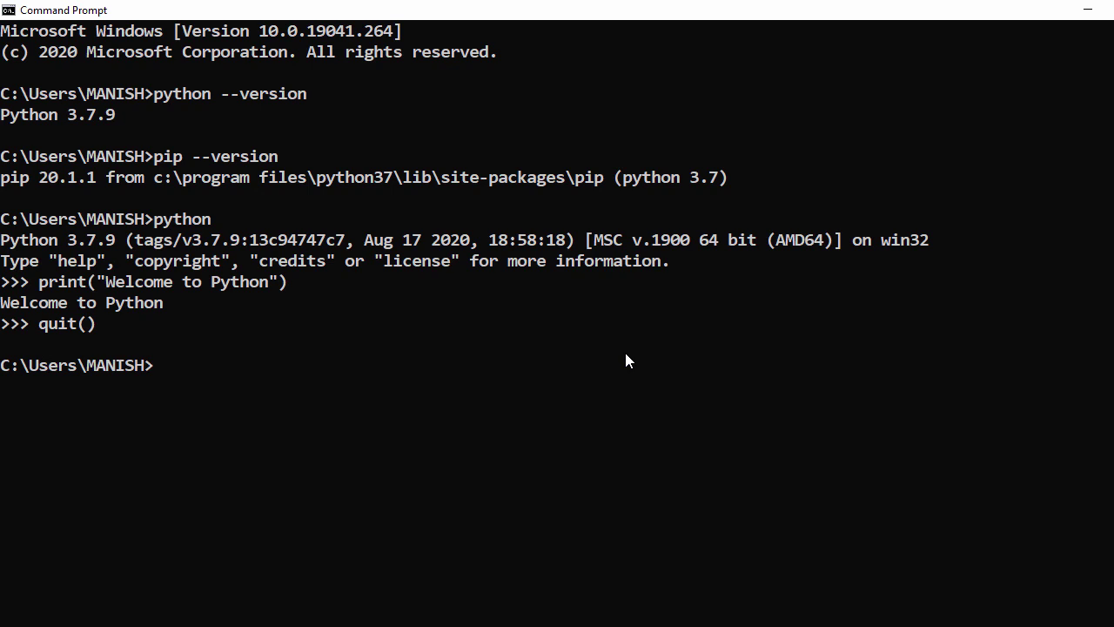
# Run cd Desktop, then python sample.py to print Welcome to Python, then close the window
pyautogui.write('cd Desktop')
pyautogui.press('Return')
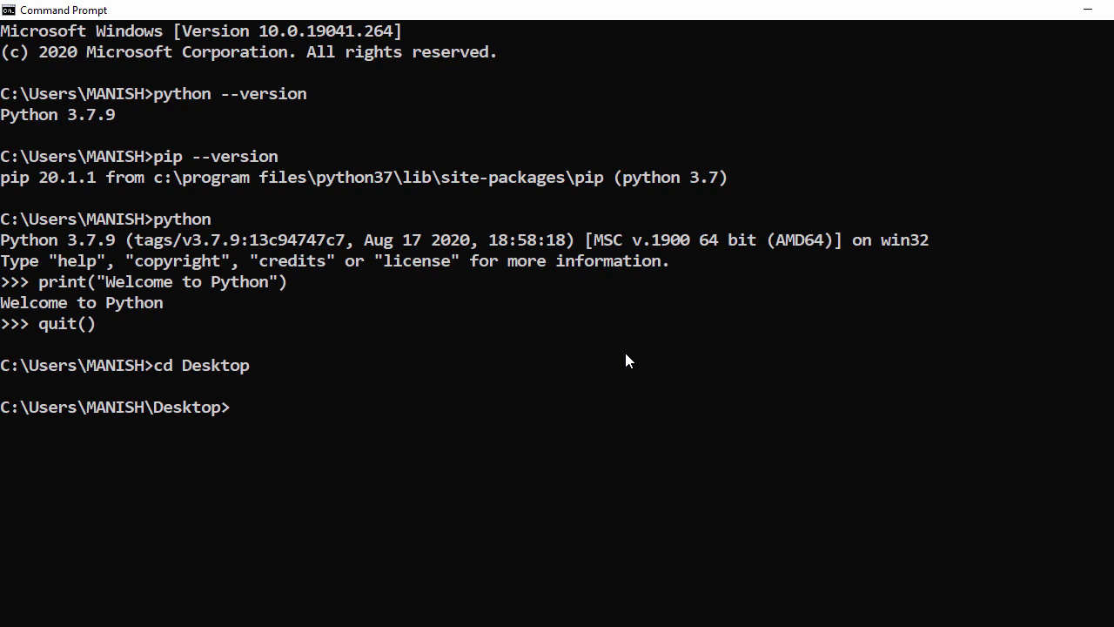
pyautogui.write('pyth')
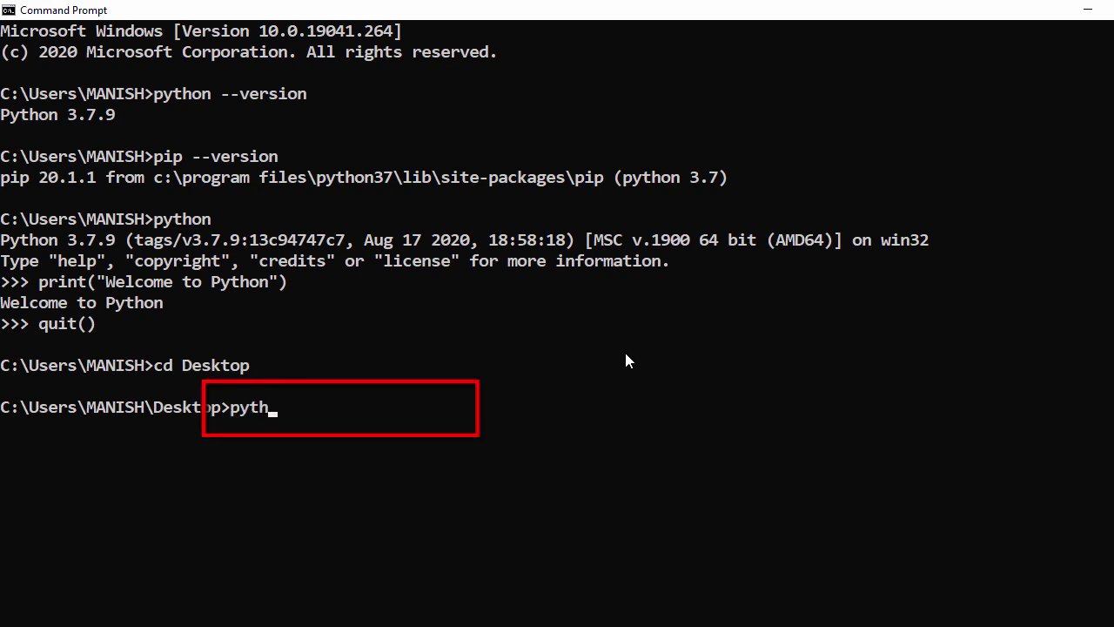
pyautogui.write('on sample.')
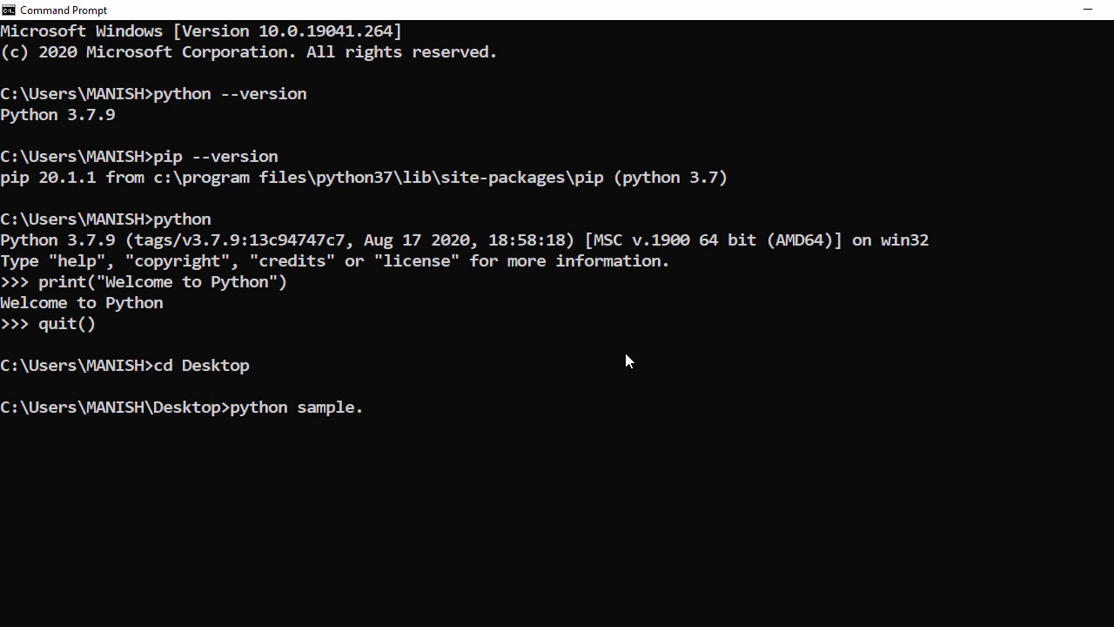
pyautogui.write('py')
pyautogui.press('Return')
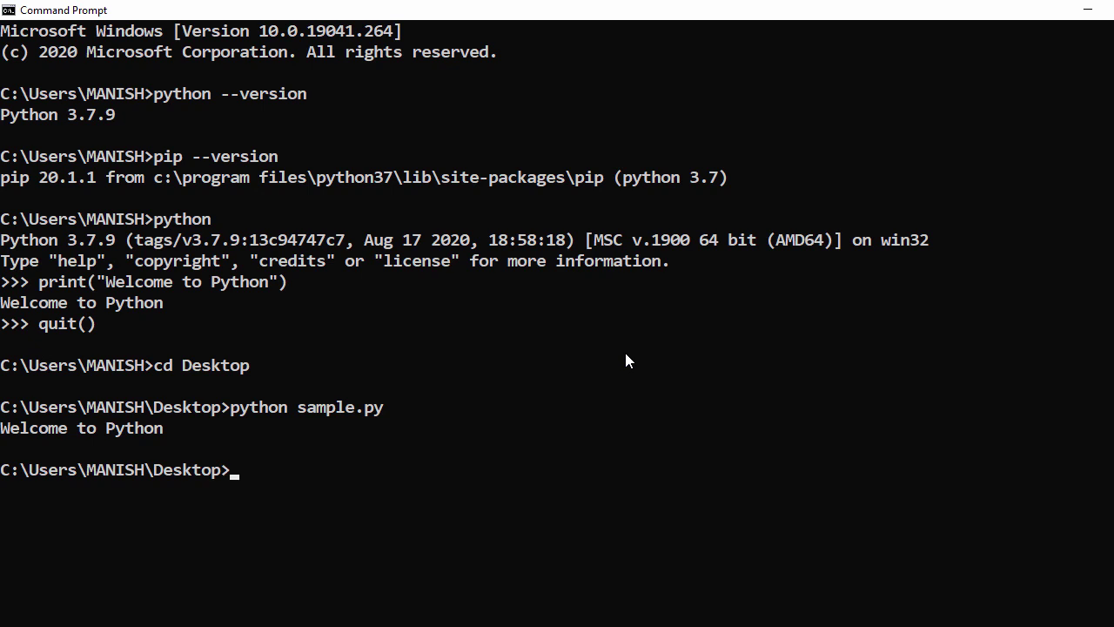
pyautogui.press('super+d')
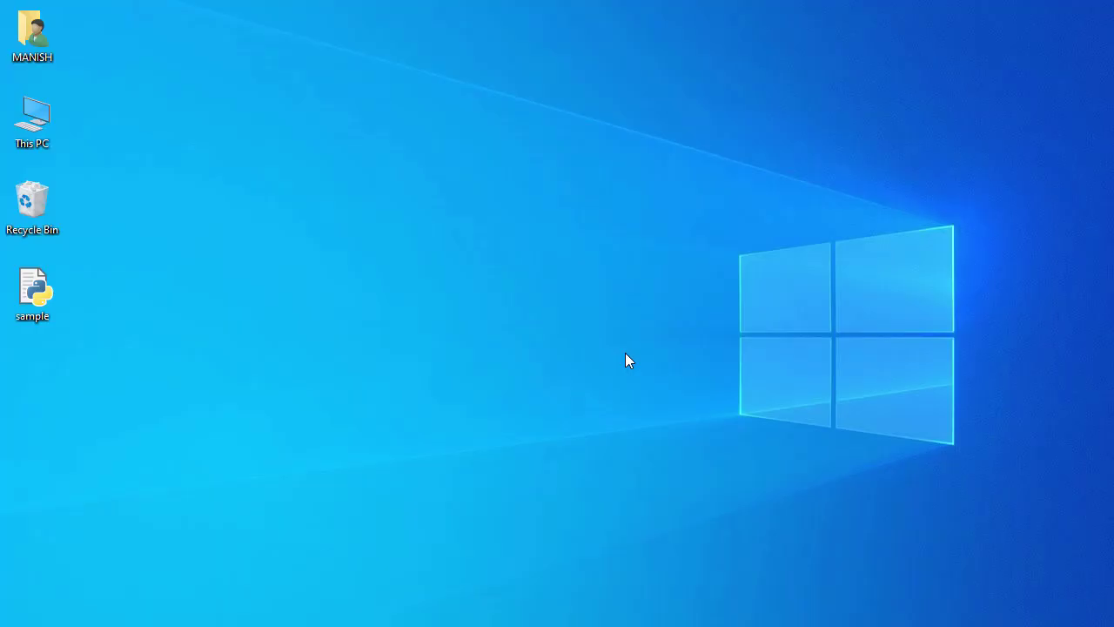